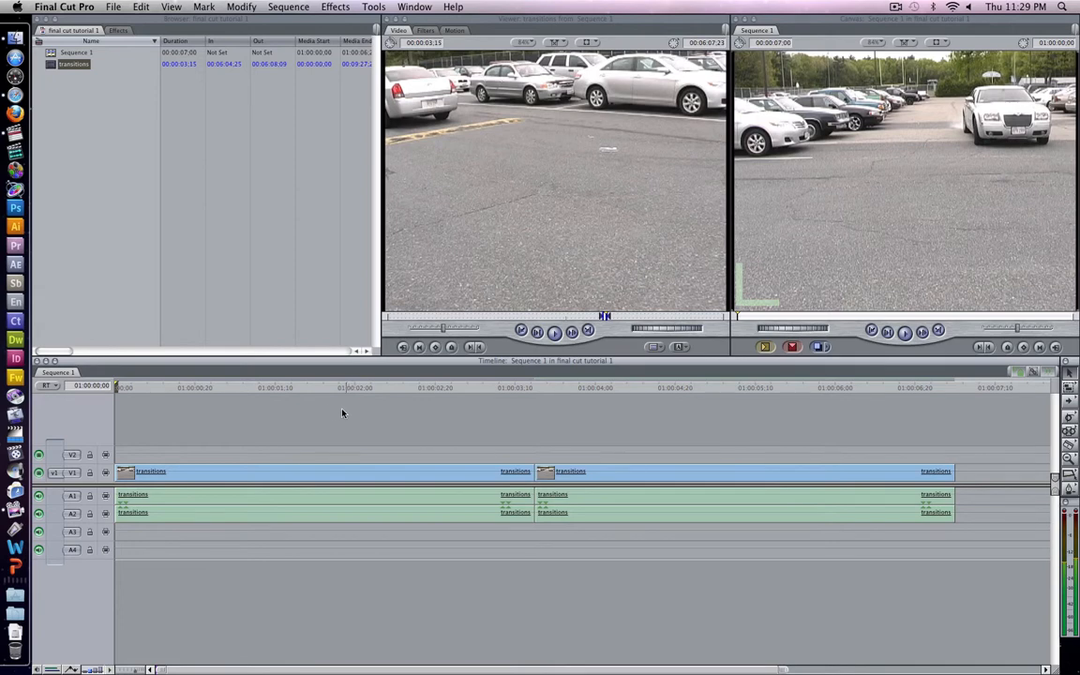
# Compare matching frames of the untinted first clip and the yellow-tinted second clip in Sequence 1.
pyautogui.click(539, 388)
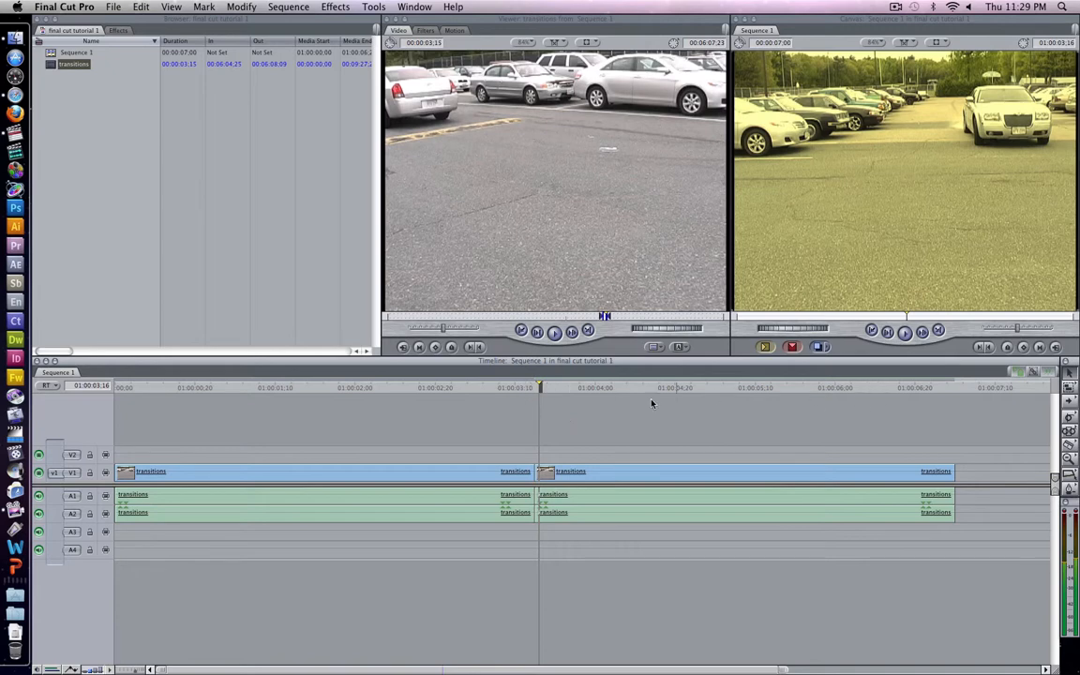
pyautogui.click(515, 387)
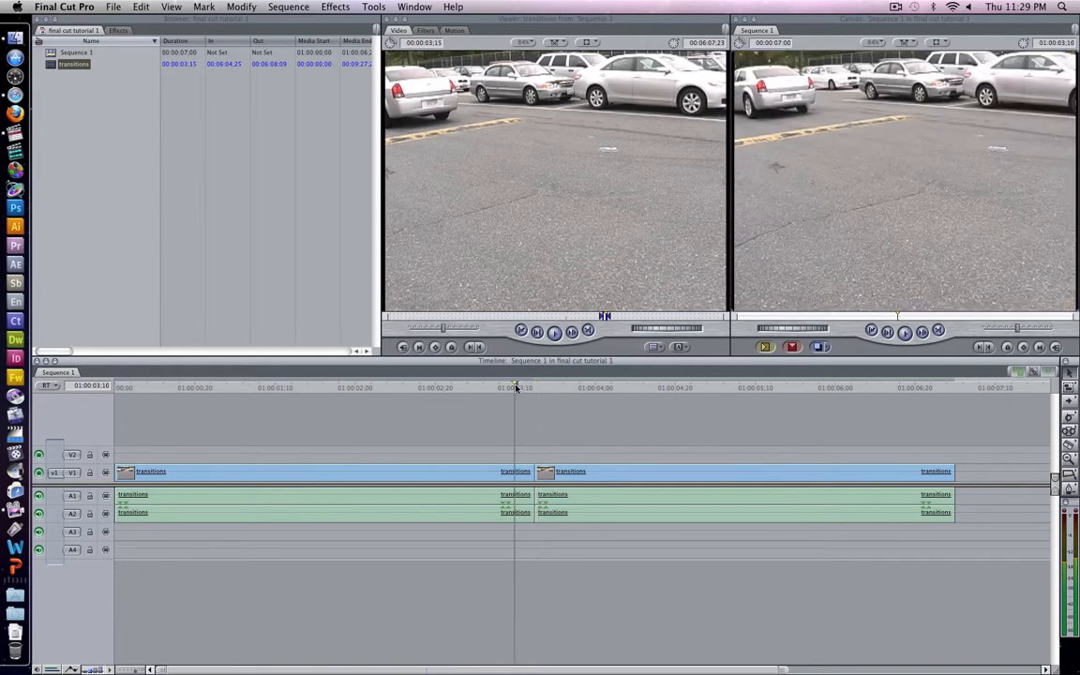
pyautogui.click(904, 390)
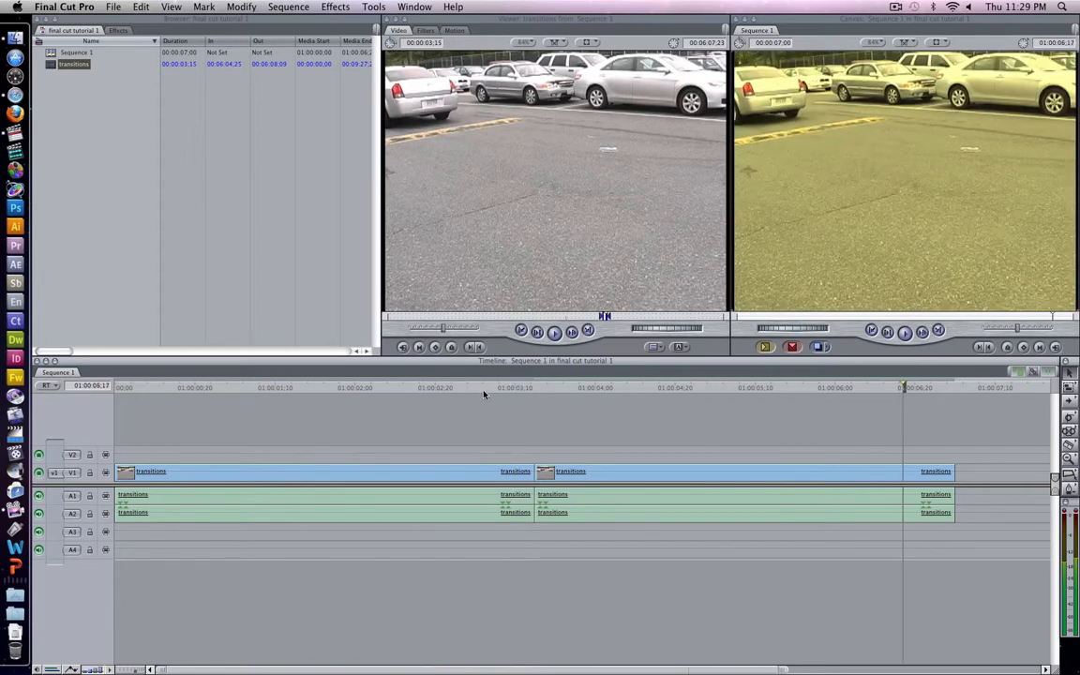
pyautogui.click(484, 389)
pyautogui.click(926, 387)
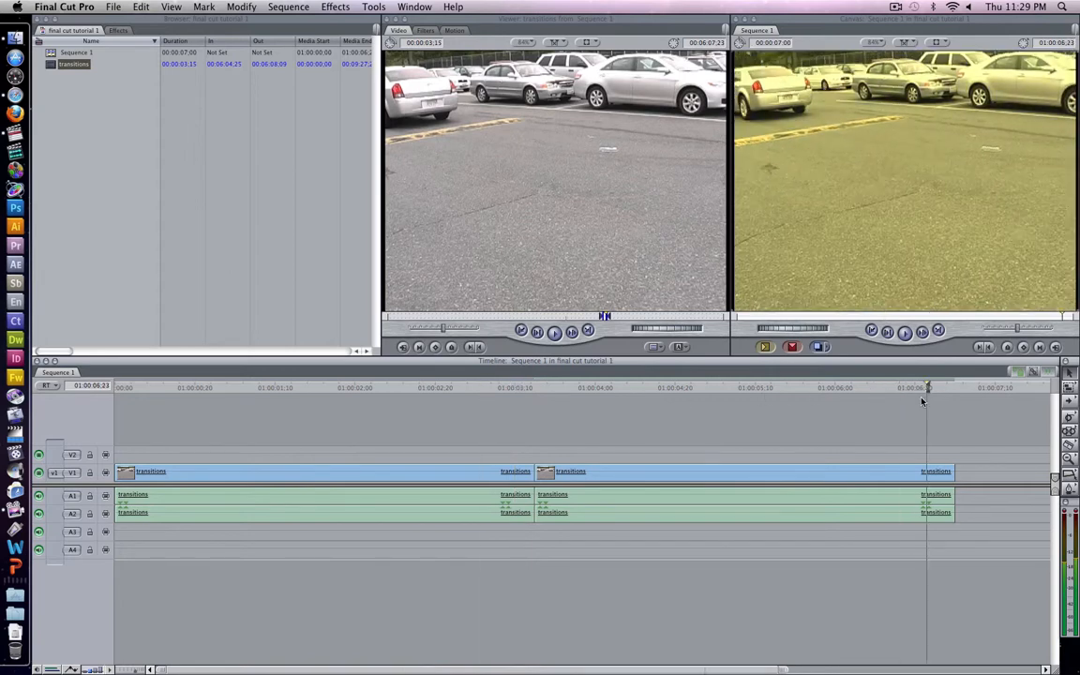
# Add another Color Corrector filter to the yellow-tinted second clip and open that filter's visual controls.
pyautogui.click(905, 473)
pyautogui.doubleClick(906, 473)
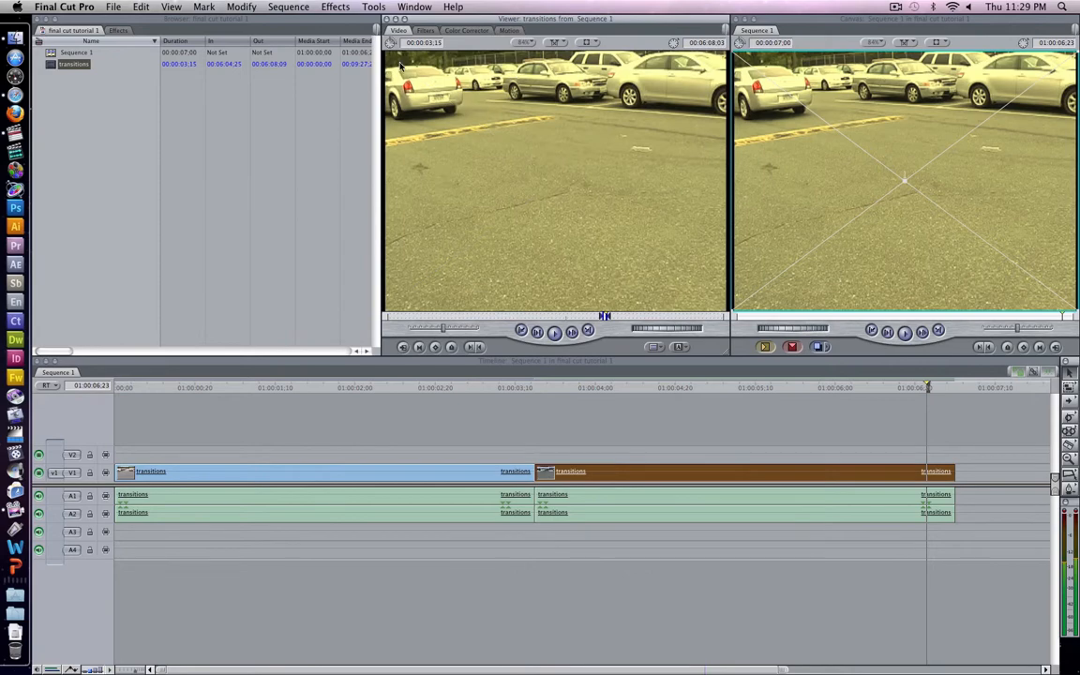
pyautogui.click(335, 7)
pyautogui.moveTo(356, 122)
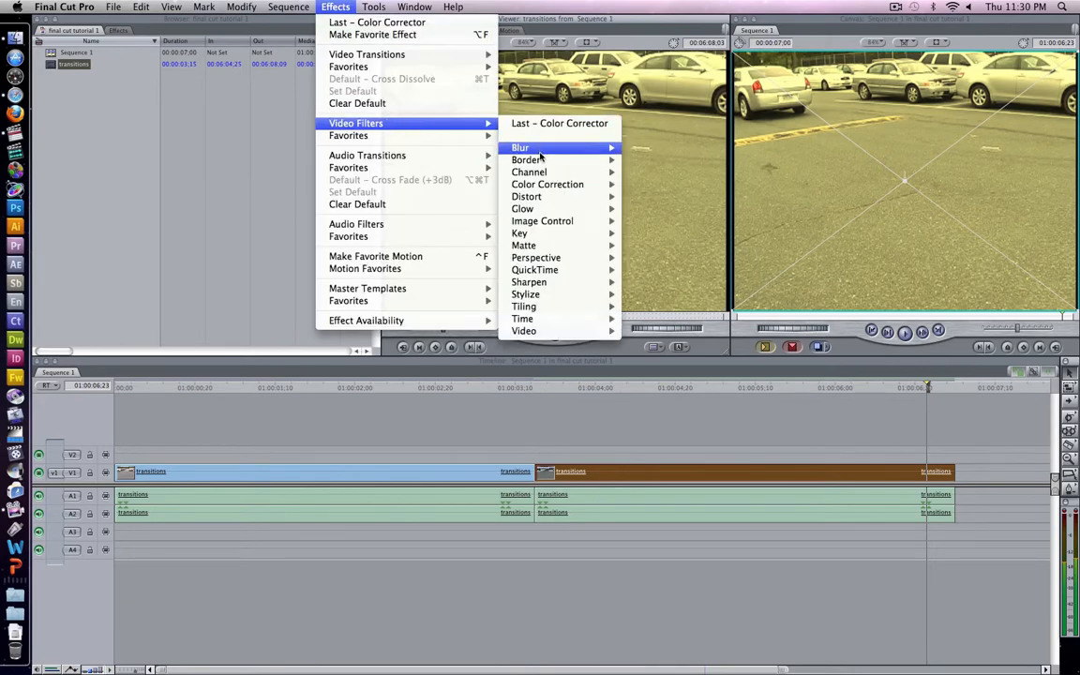
pyautogui.moveTo(566, 189)
pyautogui.click(669, 185)
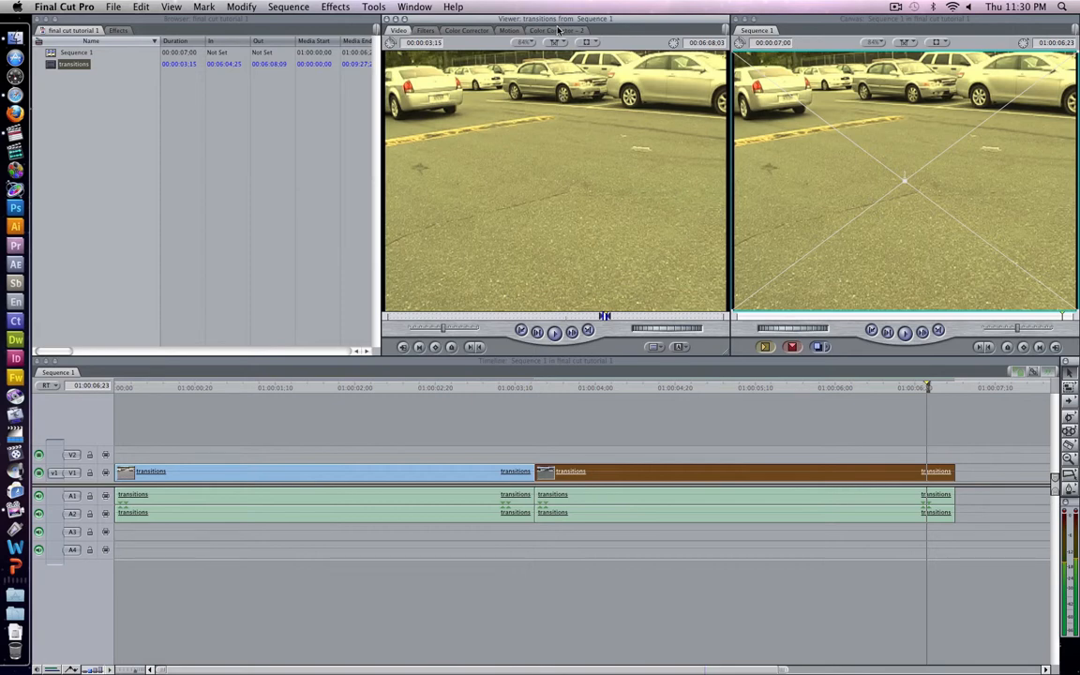
pyautogui.click(558, 31)
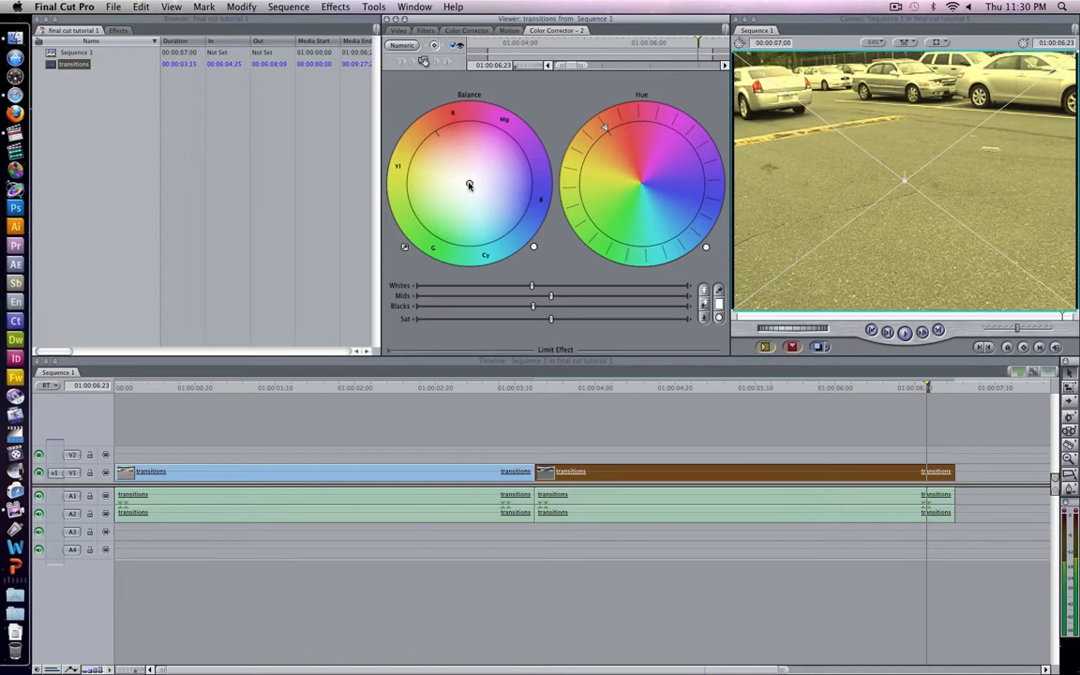
# Shift the second Color Corrector's balance toward blue-cyan to neutralise the clip's yellow cast.
pyautogui.moveTo(469, 184); pyautogui.dragTo(506, 213)
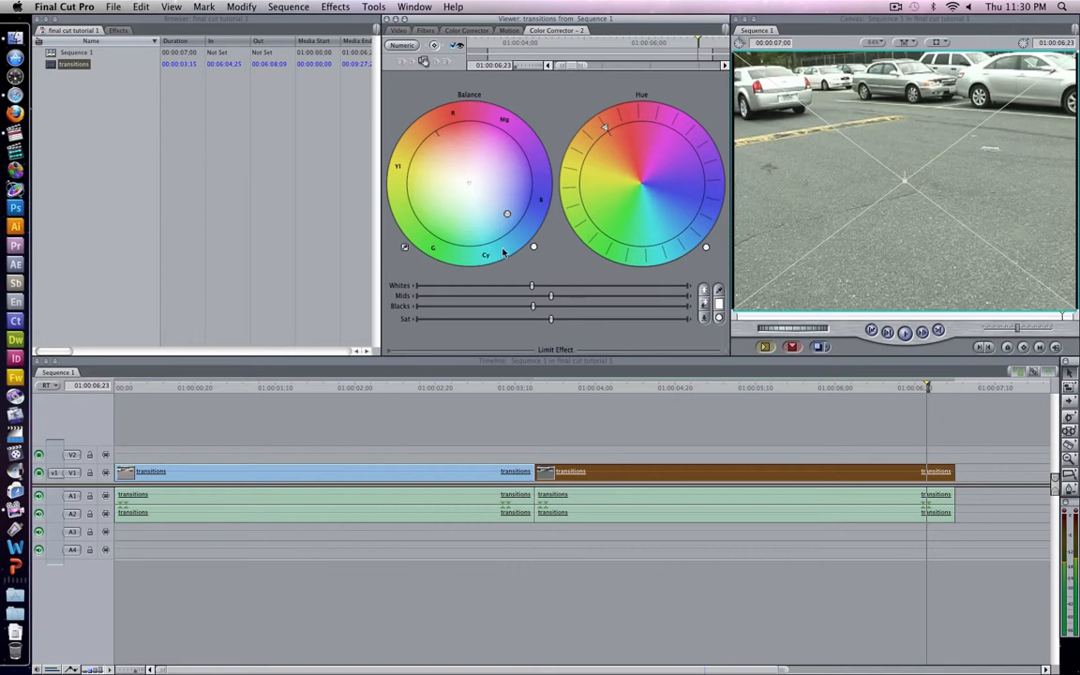
pyautogui.click(722, 413)
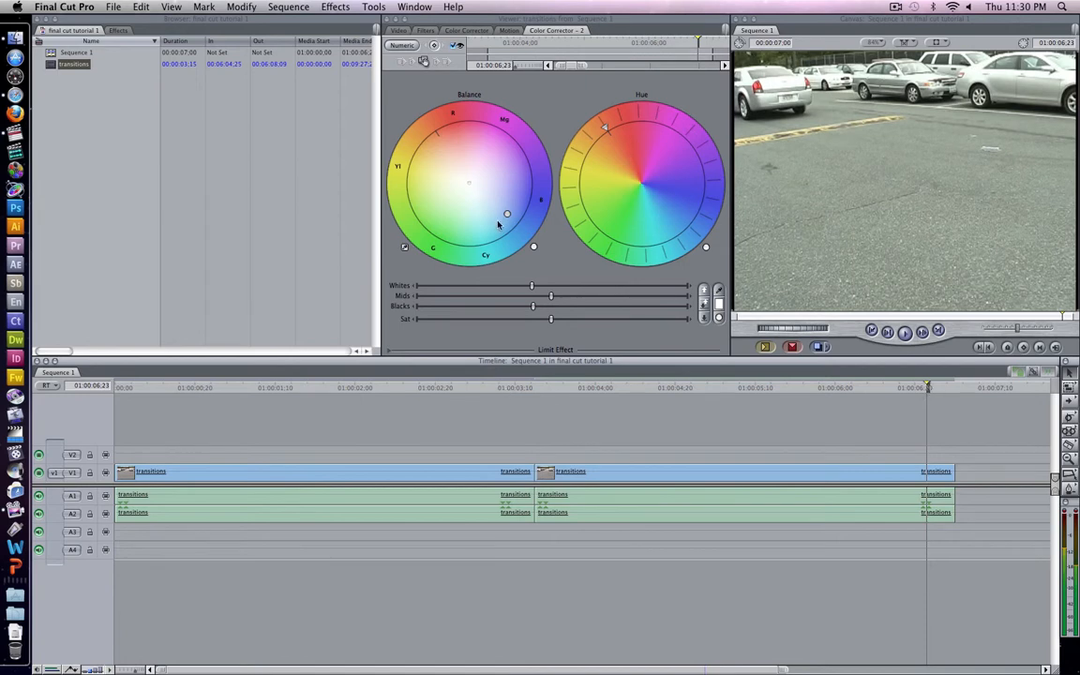
pyautogui.click(456, 47)
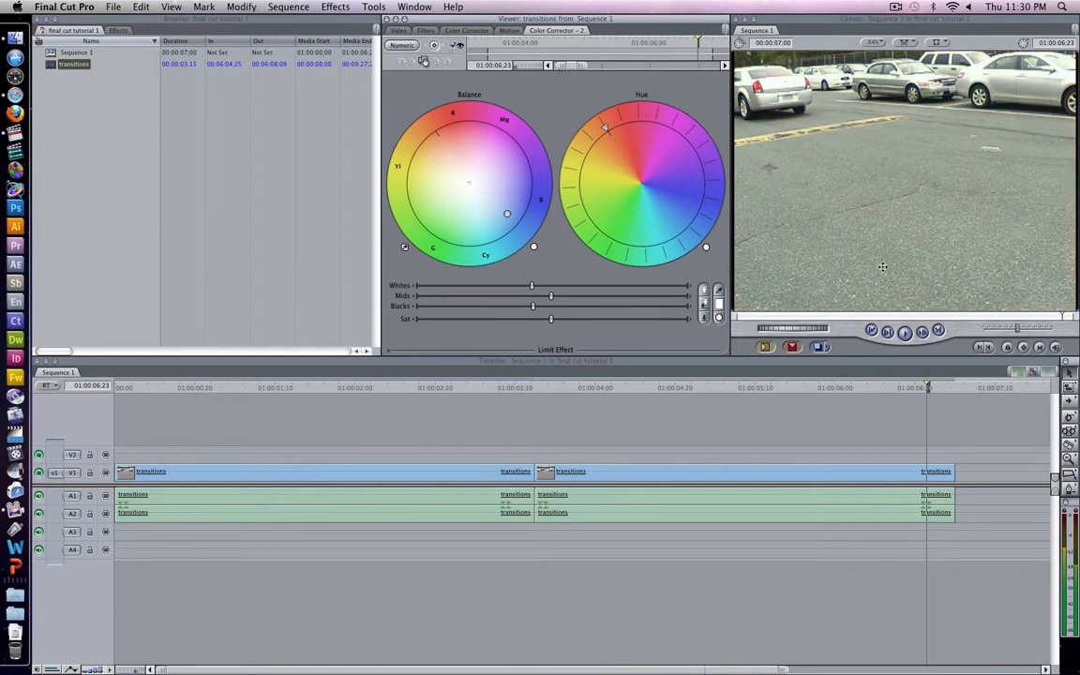
# Compare the color-corrected second clip with the original first clip at several points in the sequence.
pyautogui.click(506, 390)
pyautogui.click(506, 390)
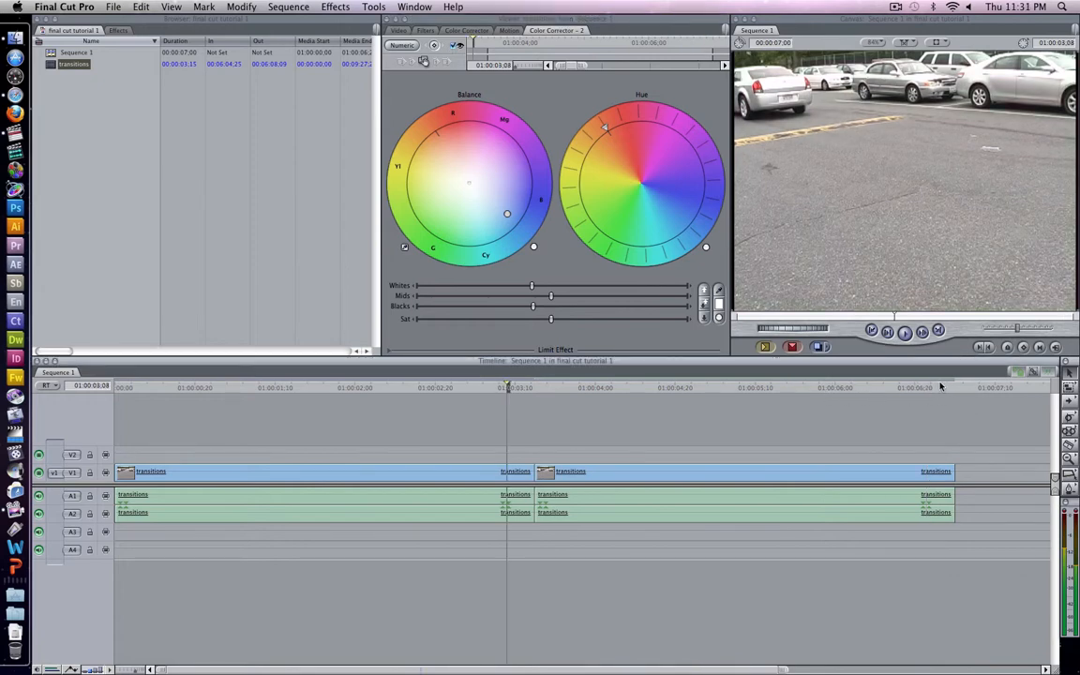
pyautogui.click(495, 386)
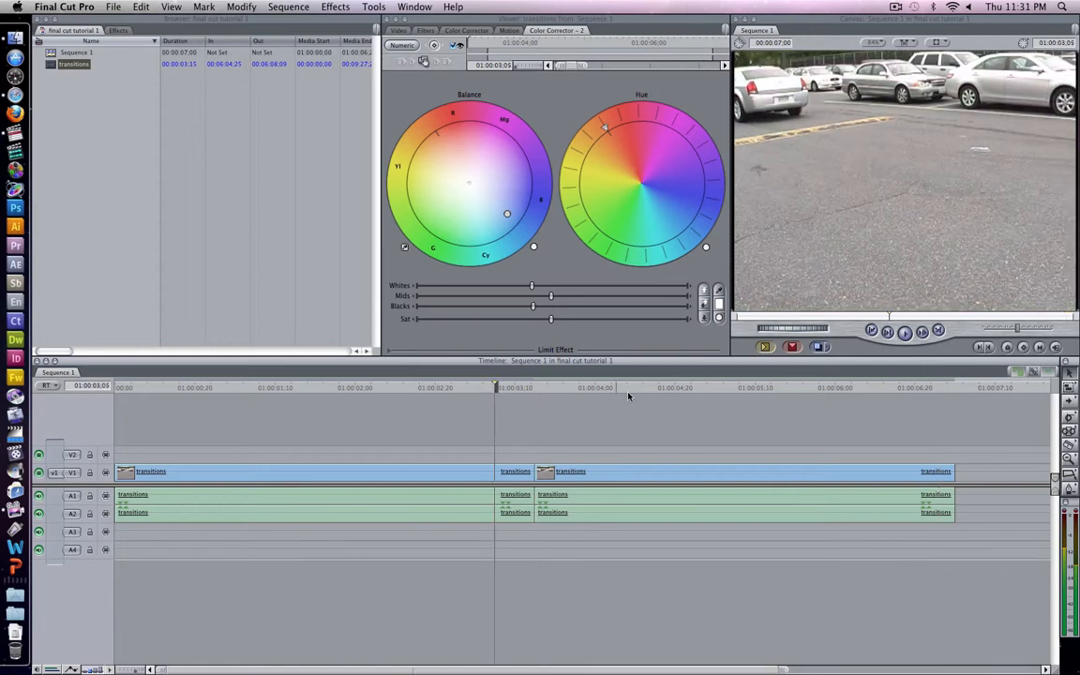
pyautogui.click(923, 390)
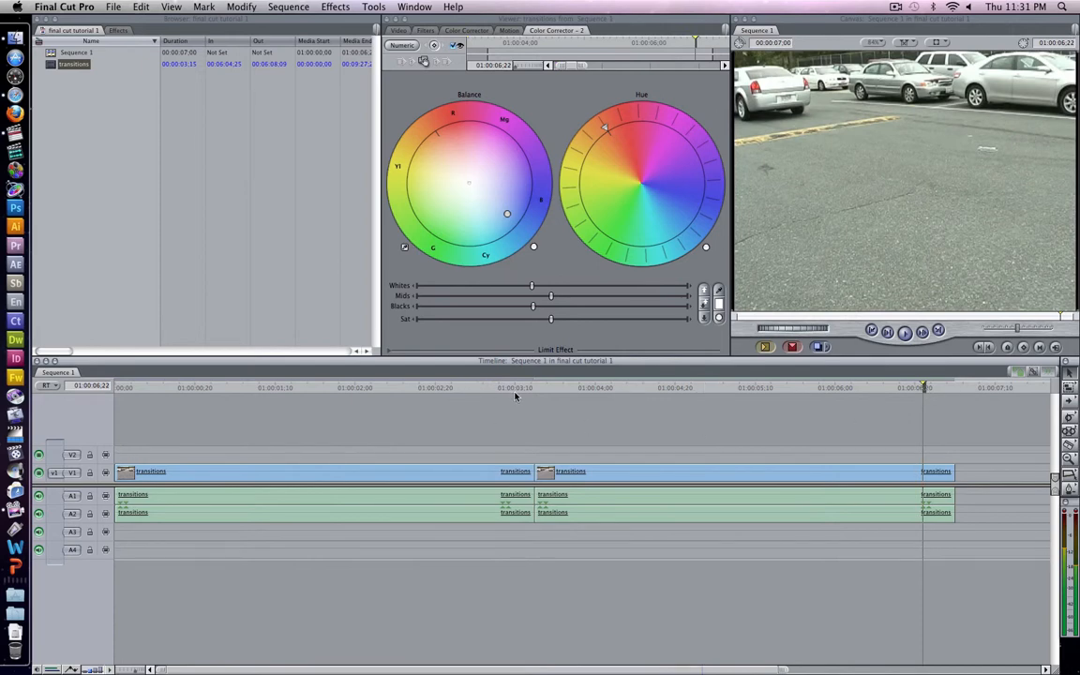
pyautogui.moveTo(514, 396); pyautogui.dragTo(167, 399)
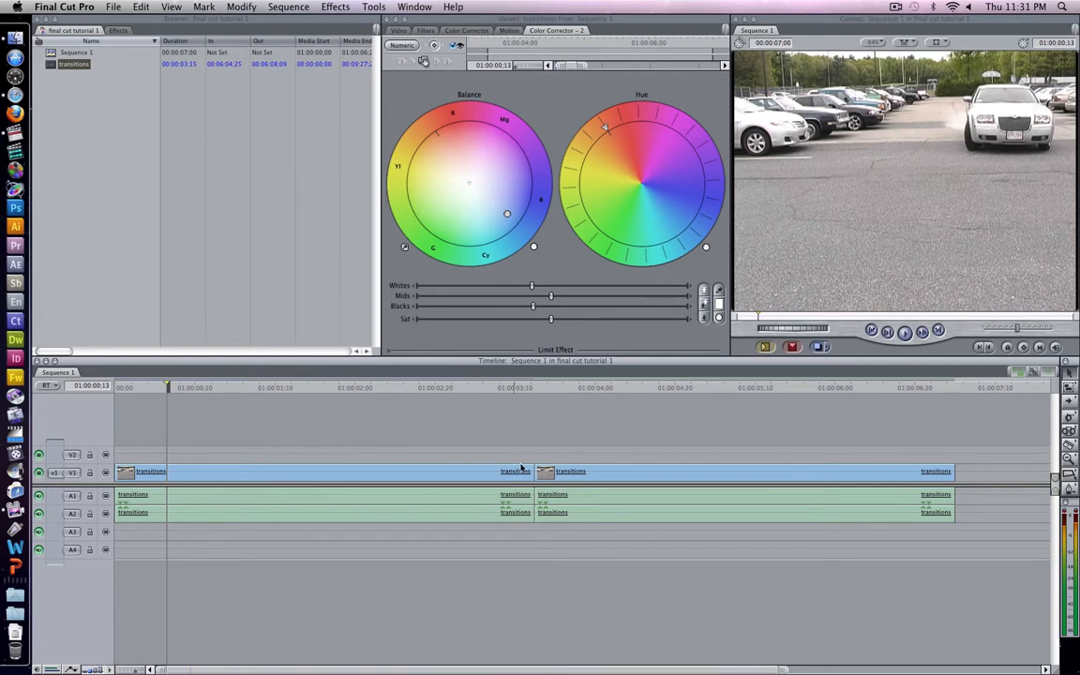
# Delete the second transitions clip, including its linked audio, from the sequence.
pyautogui.click(553, 478)
pyautogui.press('Delete')
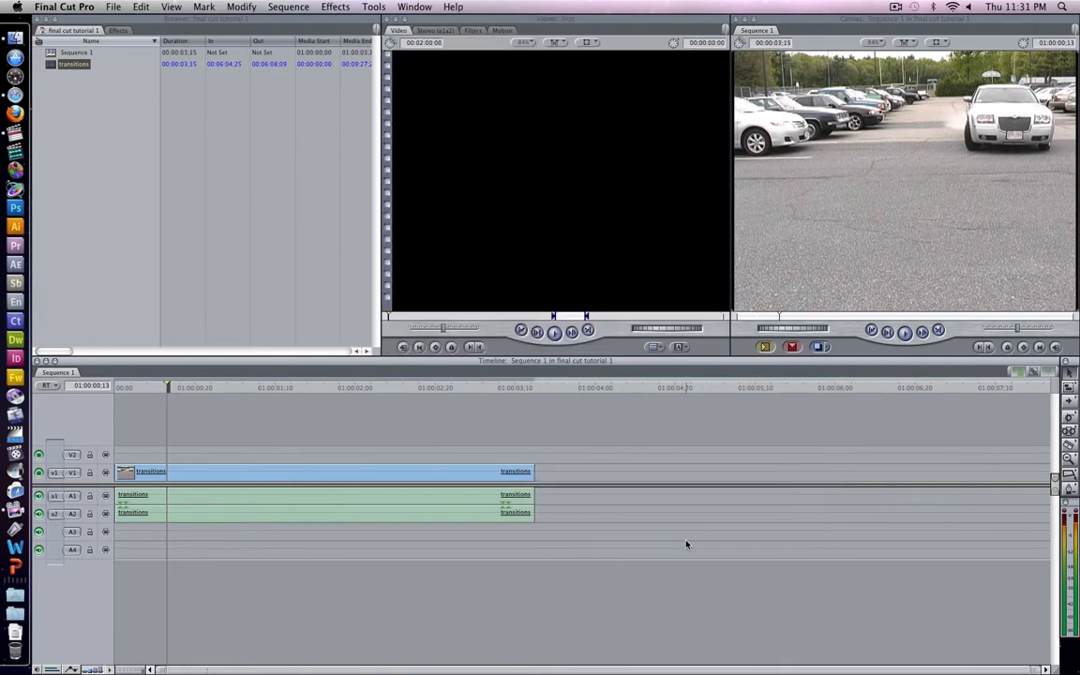
# Apply the Color Corrector filter to the remaining transitions clip and open its visual controls, with the playhead at 01:00:00;23.
pyautogui.click(208, 388)
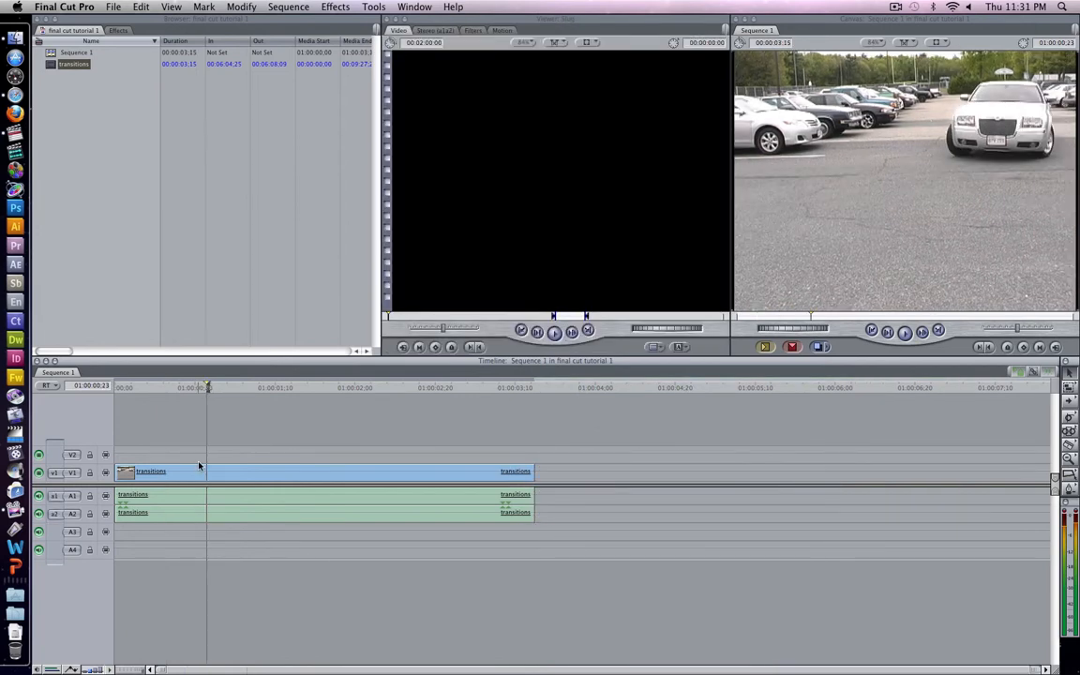
pyautogui.doubleClick(261, 475)
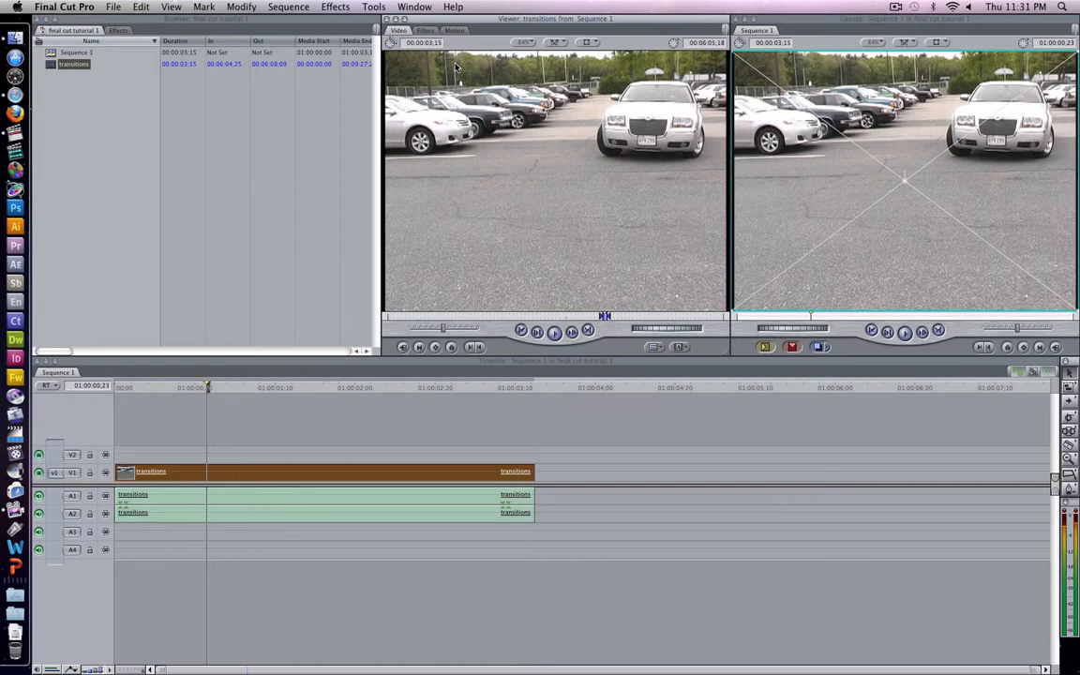
pyautogui.click(335, 7)
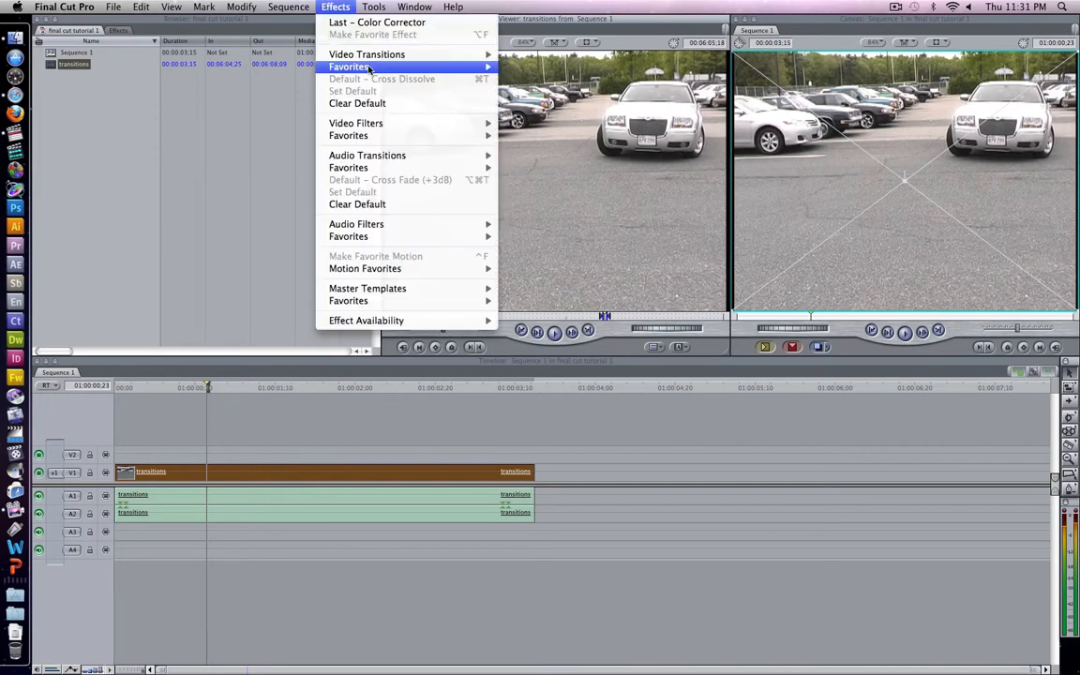
pyautogui.moveTo(375, 122)
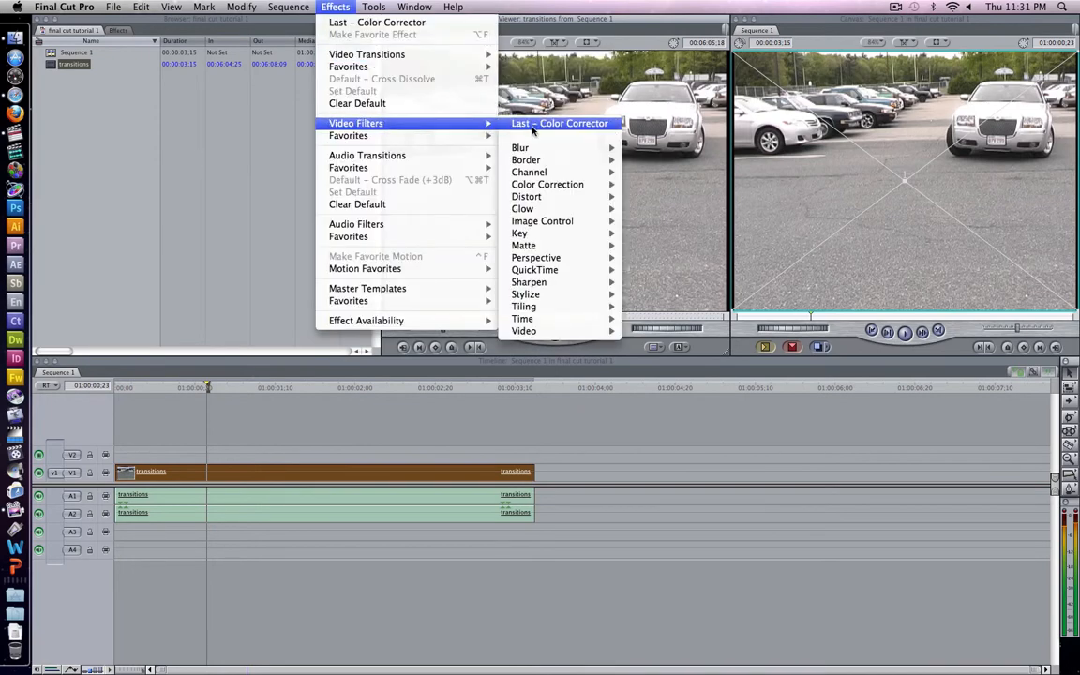
pyautogui.moveTo(562, 184)
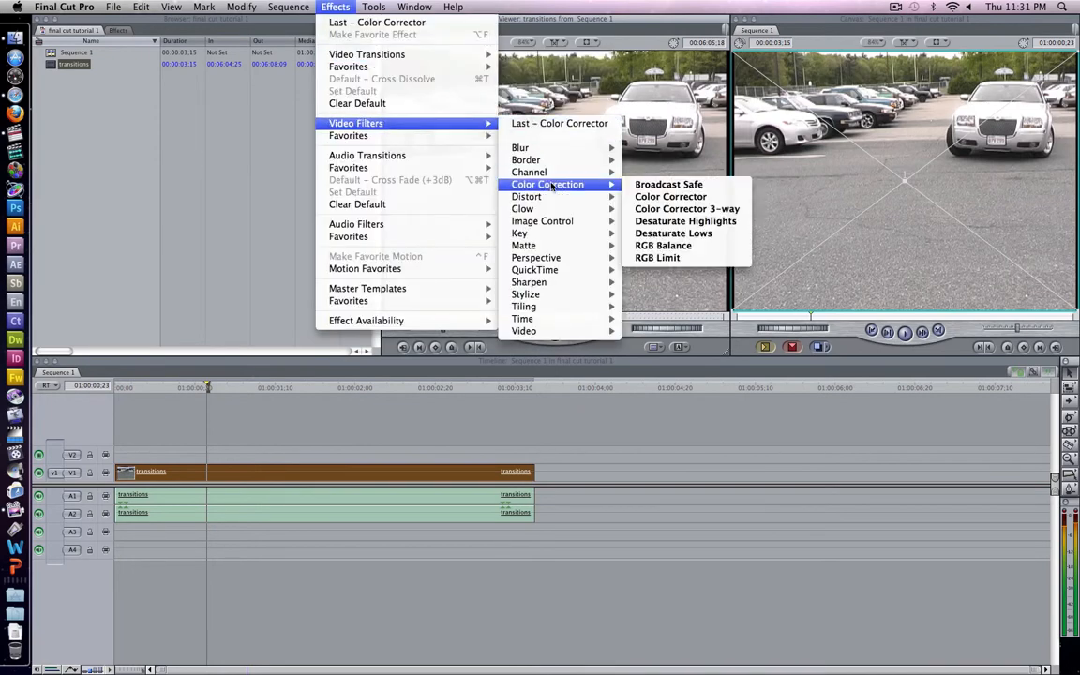
pyautogui.click(729, 196)
pyautogui.click(501, 31)
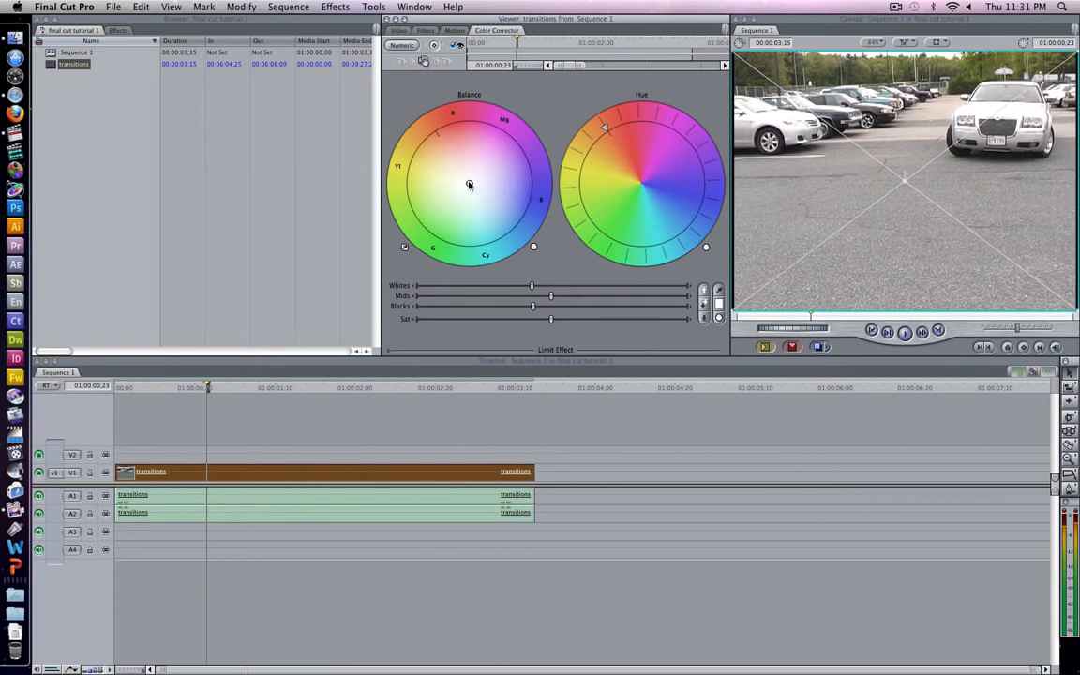
# Give the clip a cold look by shifting the balance toward blue and lowering the blacks, mids and whites slightly.
pyautogui.moveTo(468, 184); pyautogui.dragTo(494, 198)
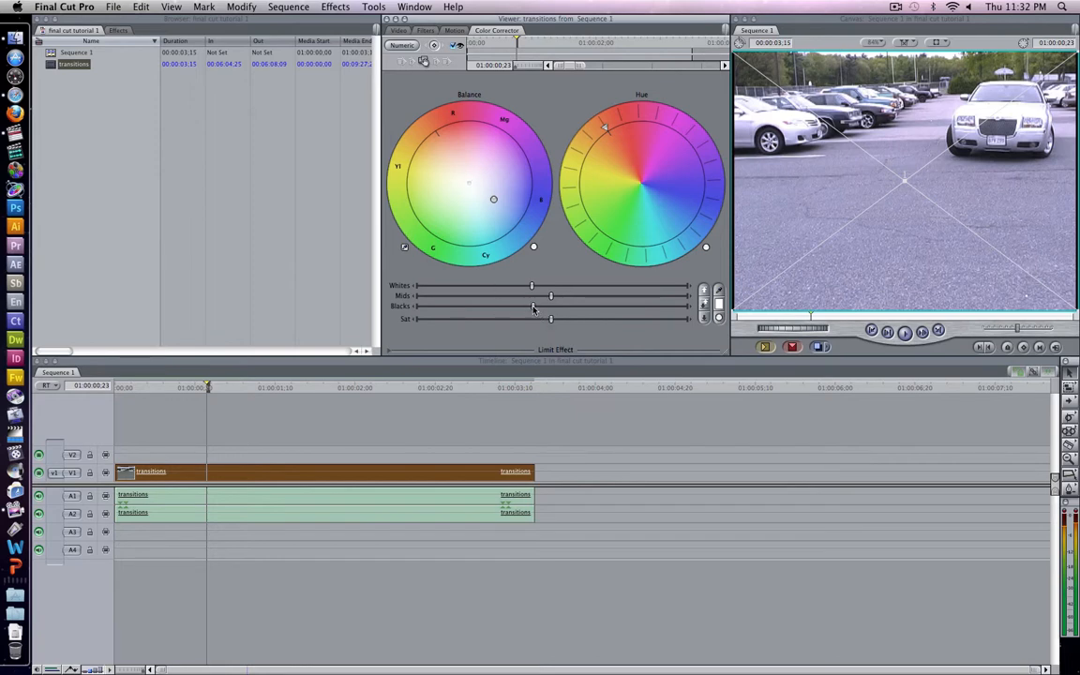
pyautogui.moveTo(533, 308); pyautogui.dragTo(514, 309)
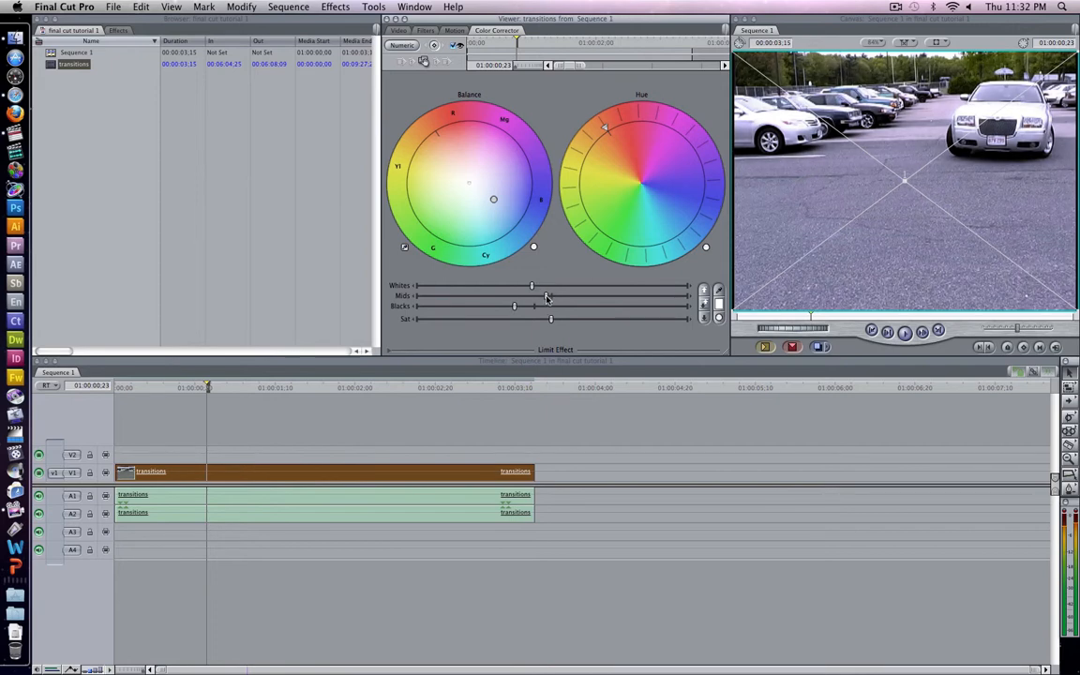
pyautogui.moveTo(531, 286)
pyautogui.mouseDown()
pyautogui.moveTo(543, 286)
pyautogui.moveTo(528, 289)
pyautogui.mouseUp()
pyautogui.click(535, 420)
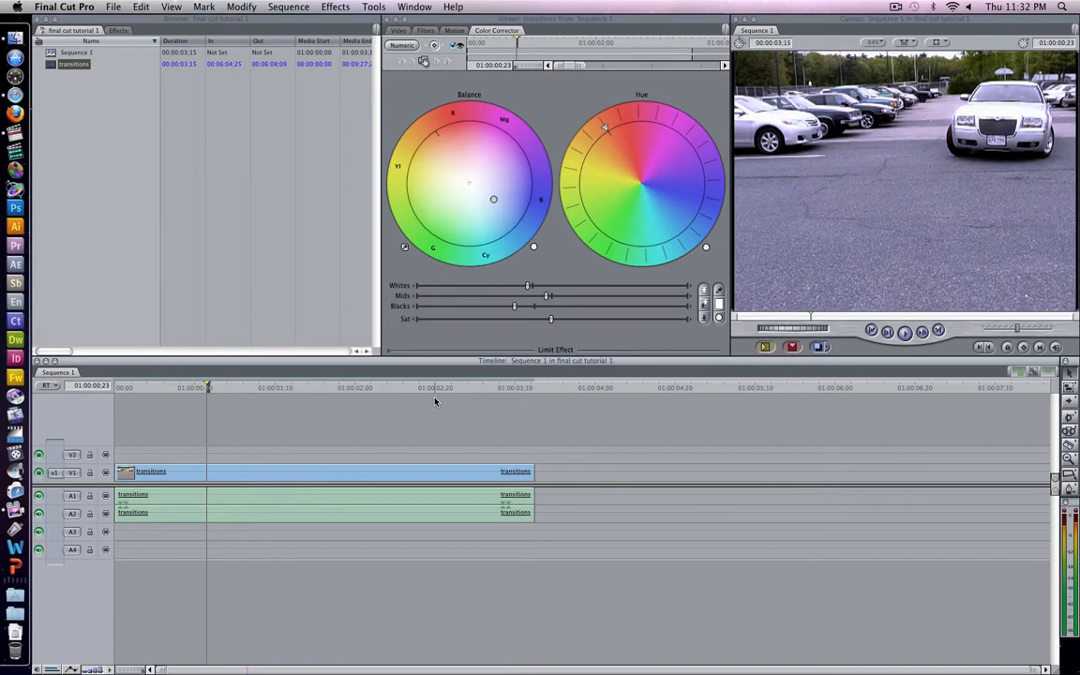
# Play the blue-toned clip from its beginning to review the color grade.
pyautogui.moveTo(434, 402); pyautogui.dragTo(113, 391)
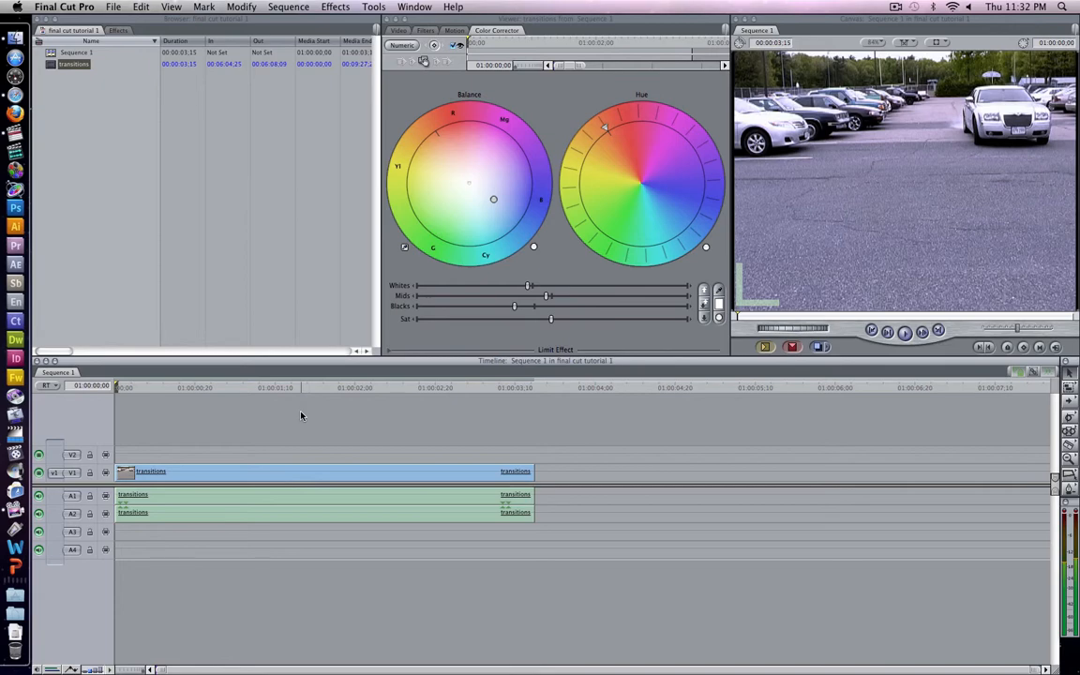
pyautogui.press('space')
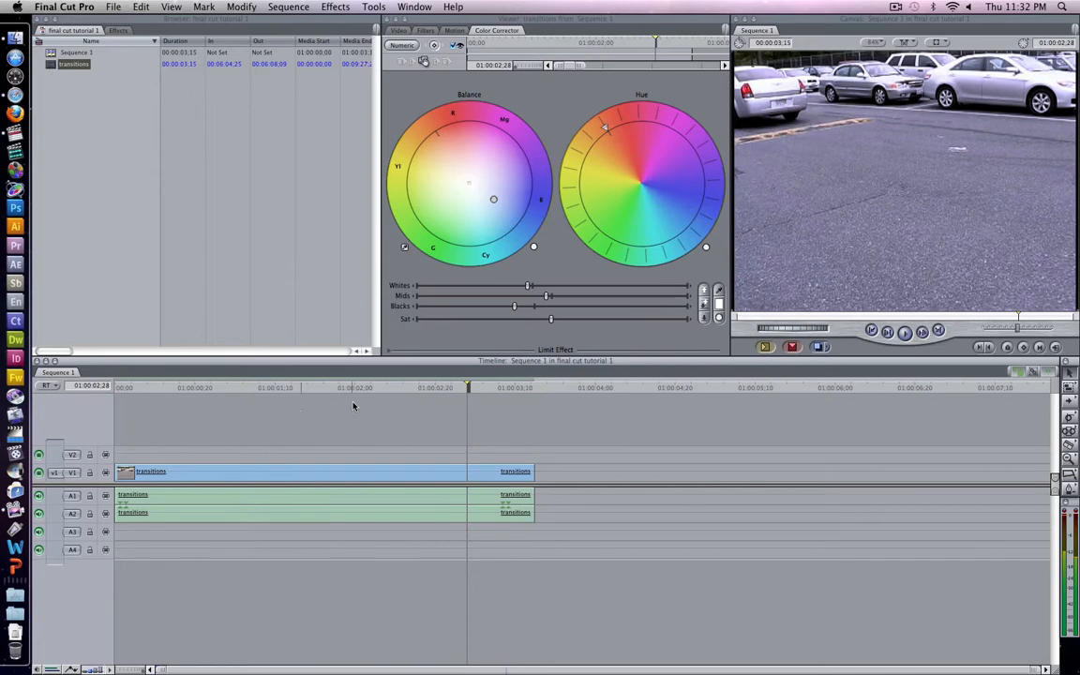
pyautogui.moveTo(362, 388); pyautogui.dragTo(119, 384)
pyautogui.press('space')
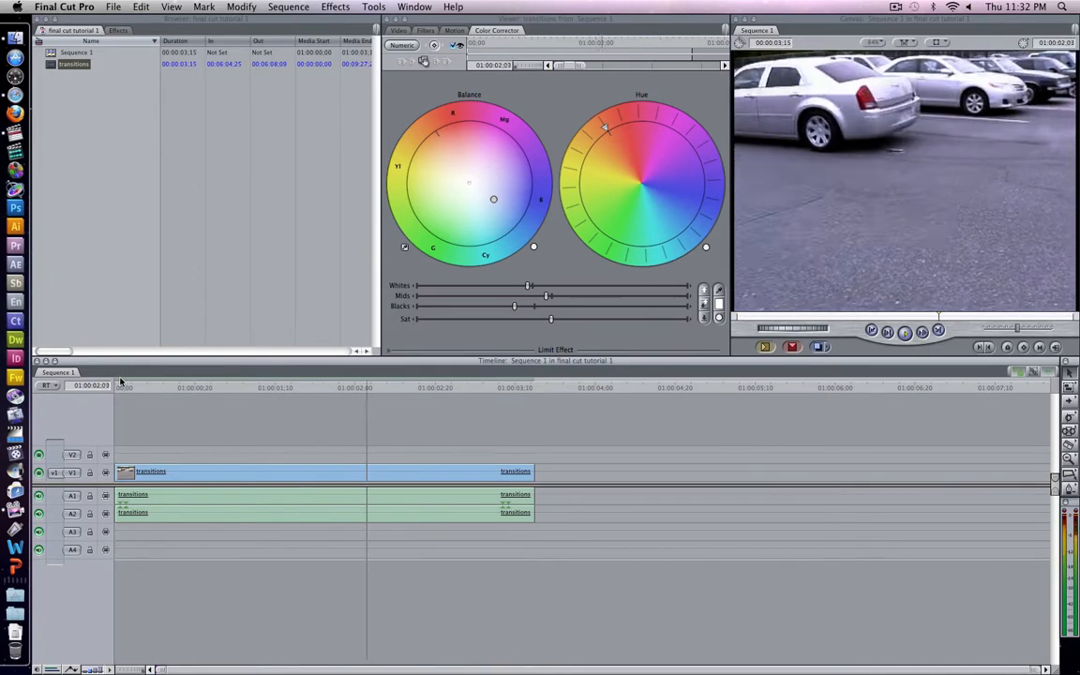
pyautogui.press('space')
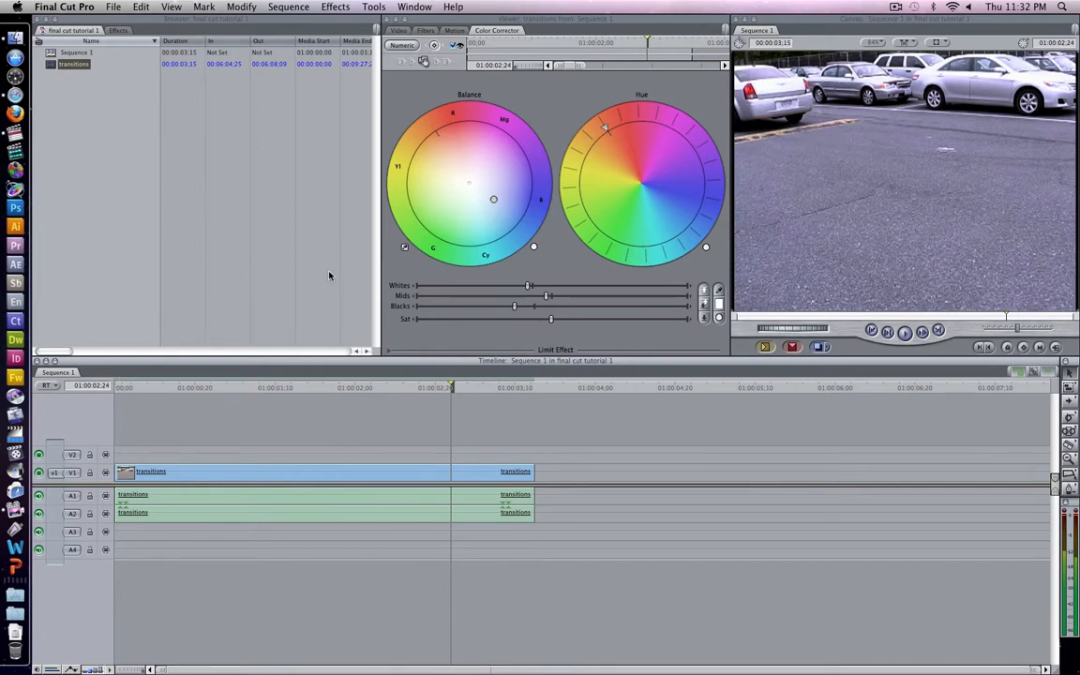
# Shift the clip's color balance from blue to a slight warm red-orange and view it near 01:00:00;24.
pyautogui.moveTo(494, 203); pyautogui.dragTo(462, 170)
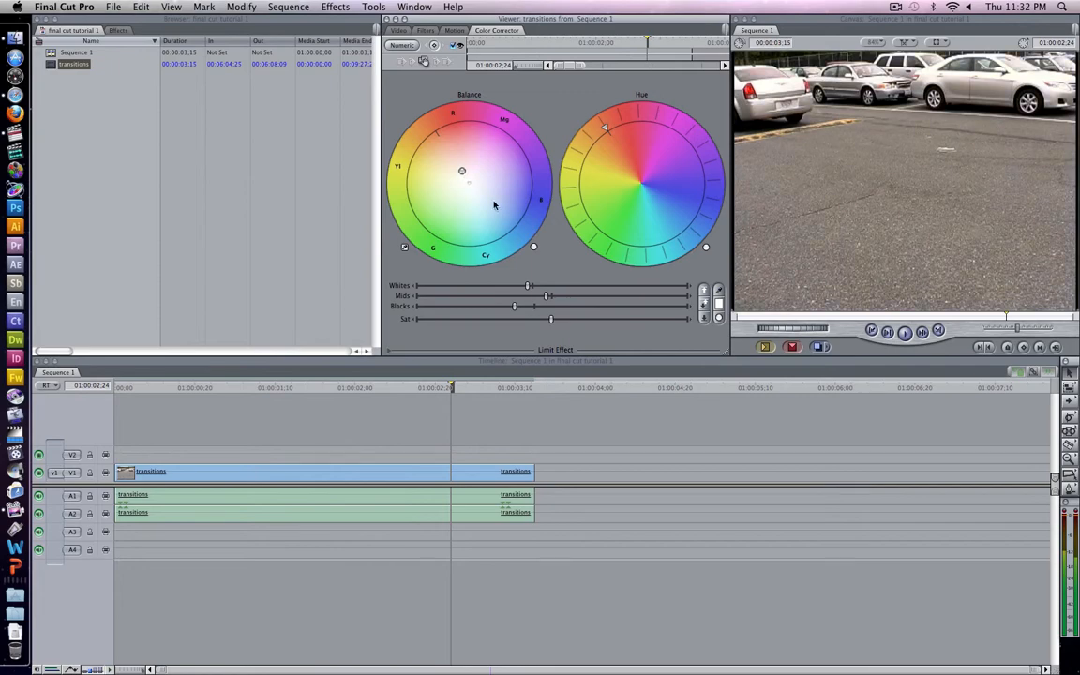
pyautogui.moveTo(424, 385); pyautogui.dragTo(211, 386)
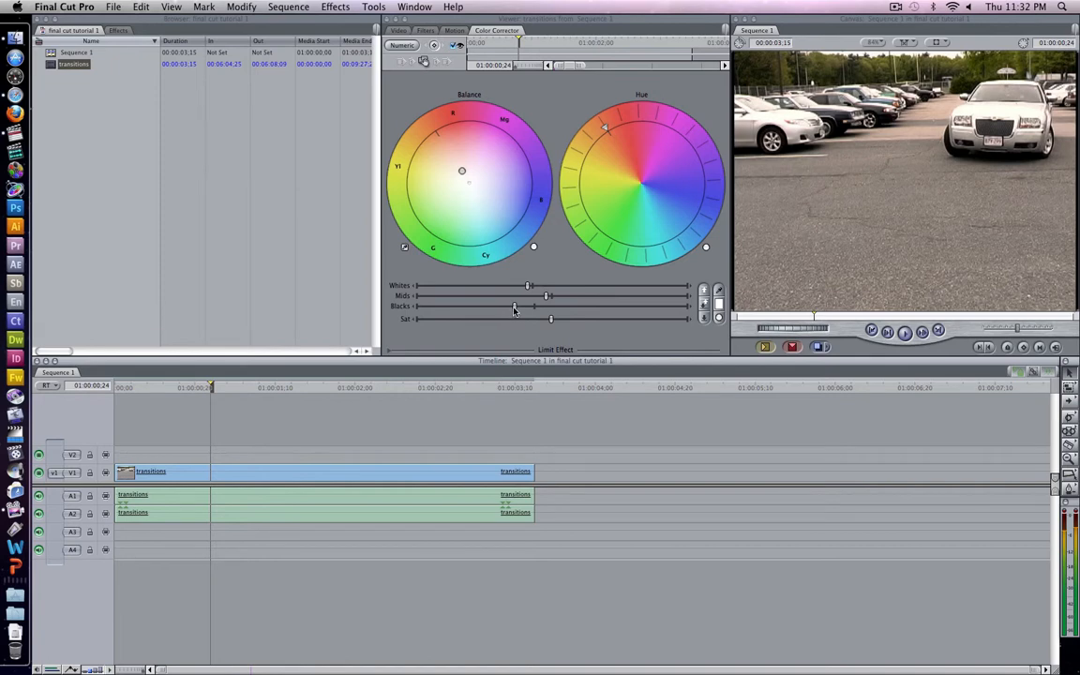
# Try a higher saturation and a fully desaturated look on the clip, and undo the saturation change.
pyautogui.moveTo(514, 310); pyautogui.dragTo(481, 320)
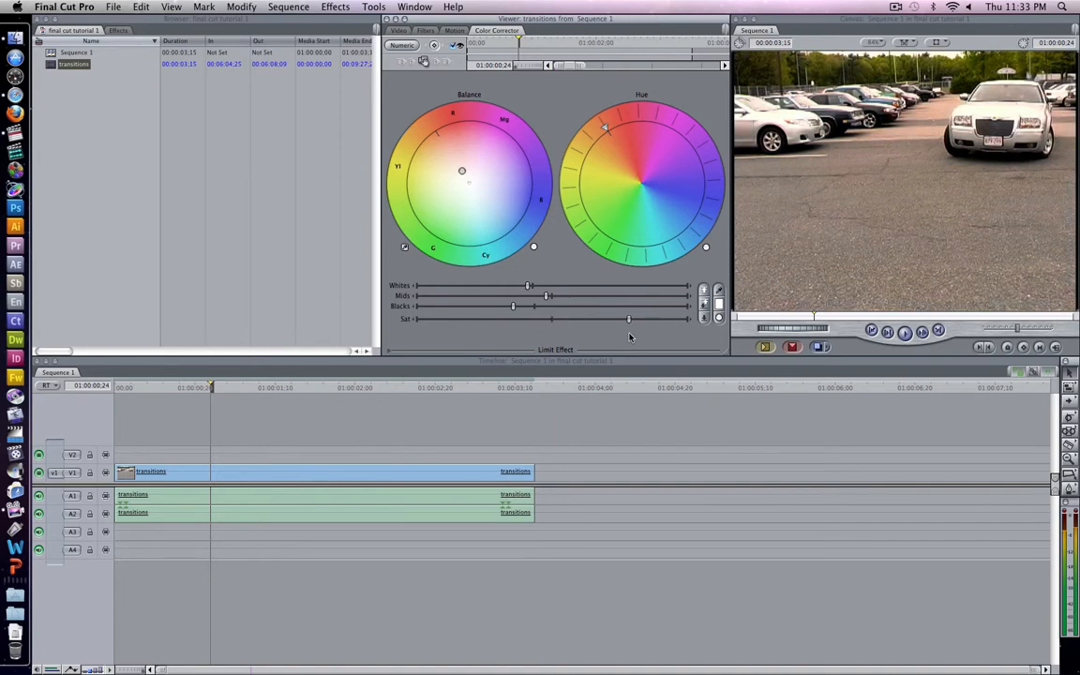
pyautogui.moveTo(630, 338); pyautogui.dragTo(370, 327)
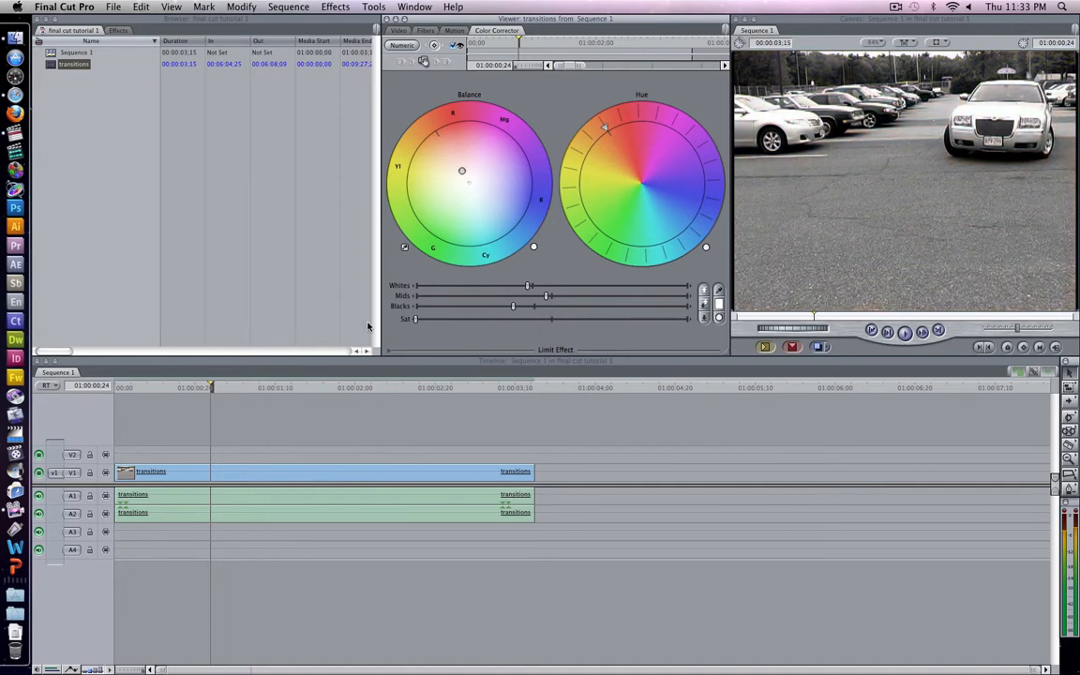
pyautogui.press('super+z')
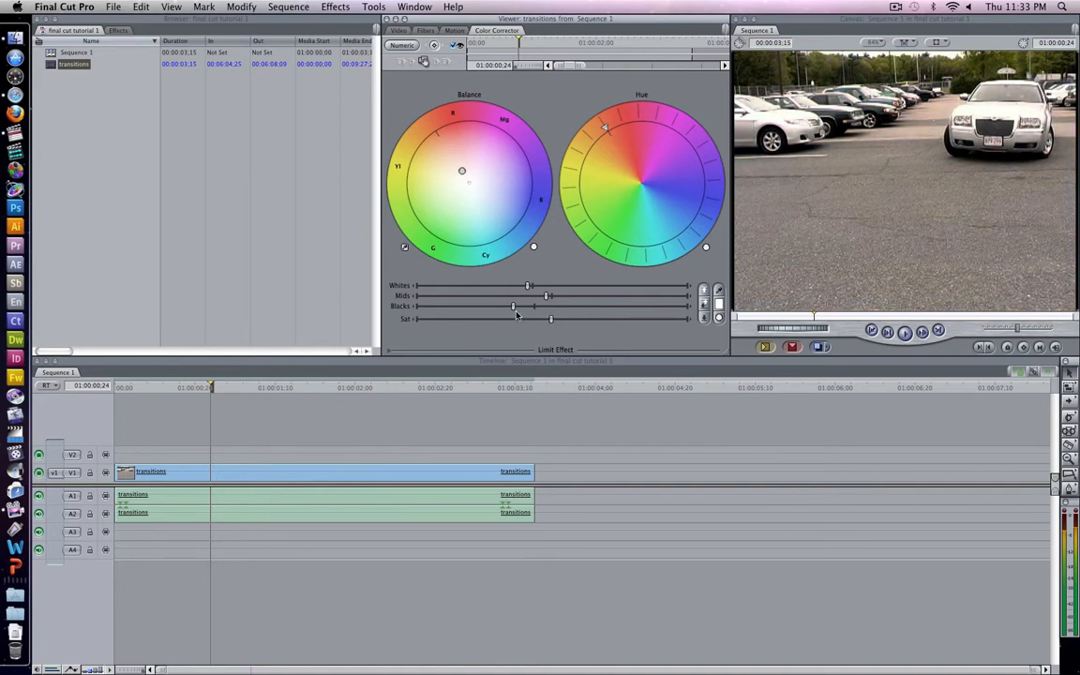
# Raise the clip's blacks to just below their default level.
pyautogui.moveTo(514, 311); pyautogui.dragTo(530, 311)
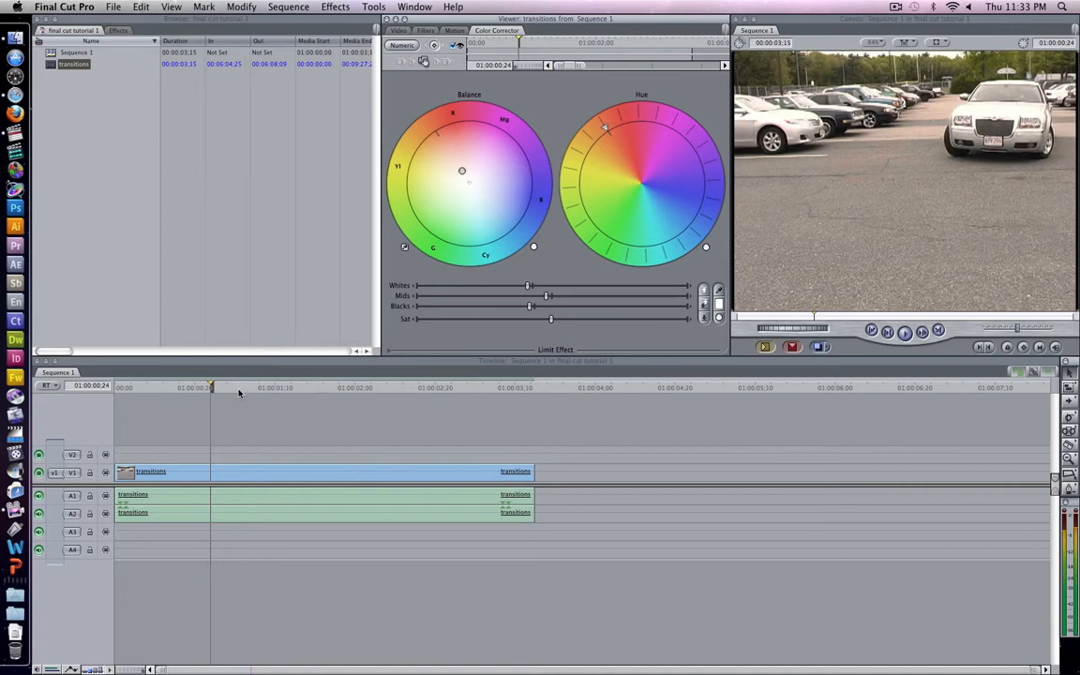
# Play the warm-toned clip from its beginning to review the grade, and return the playhead to 01:00:00;05.
pyautogui.moveTo(211, 388); pyautogui.dragTo(108, 387)
pyautogui.press('space')
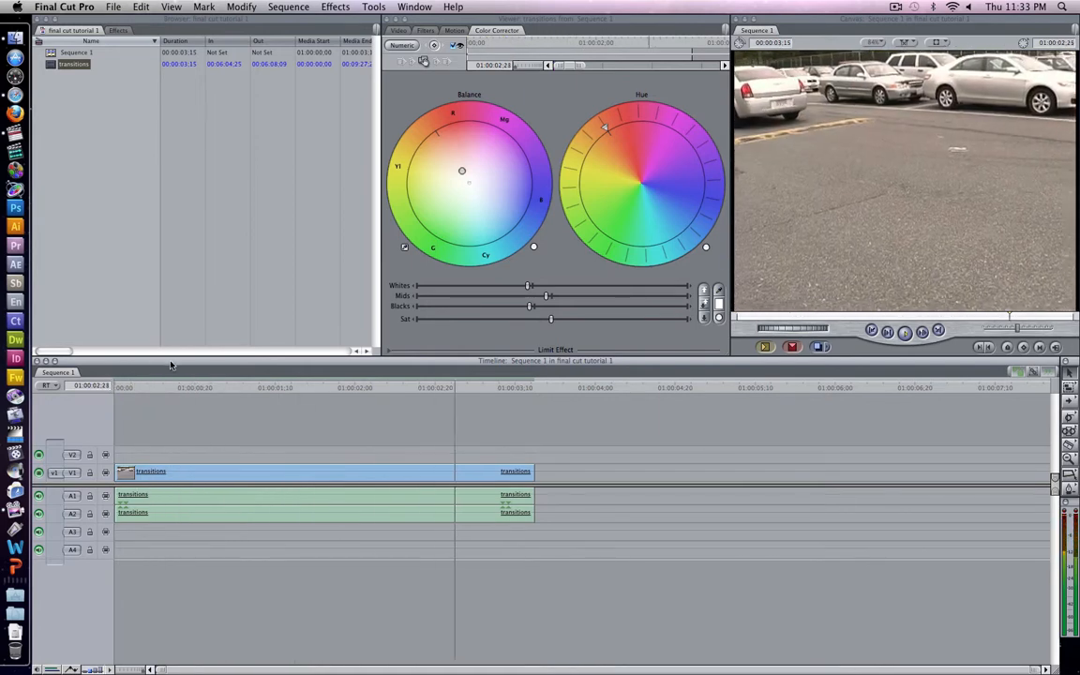
pyautogui.click(559, 262)
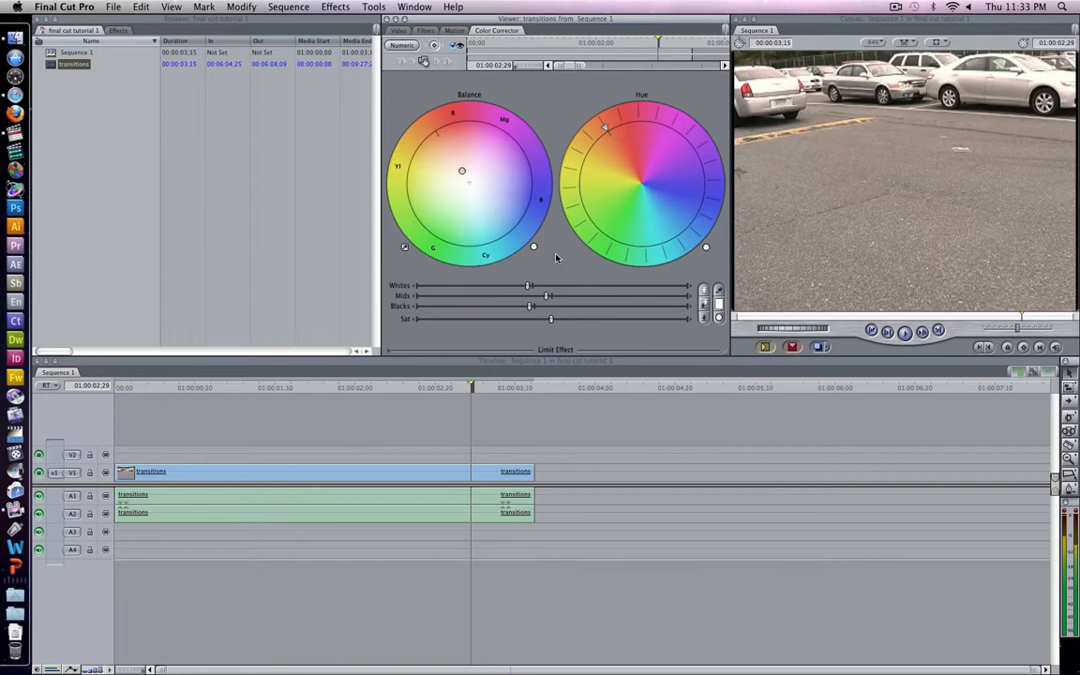
pyautogui.moveTo(472, 388); pyautogui.dragTo(134, 390)
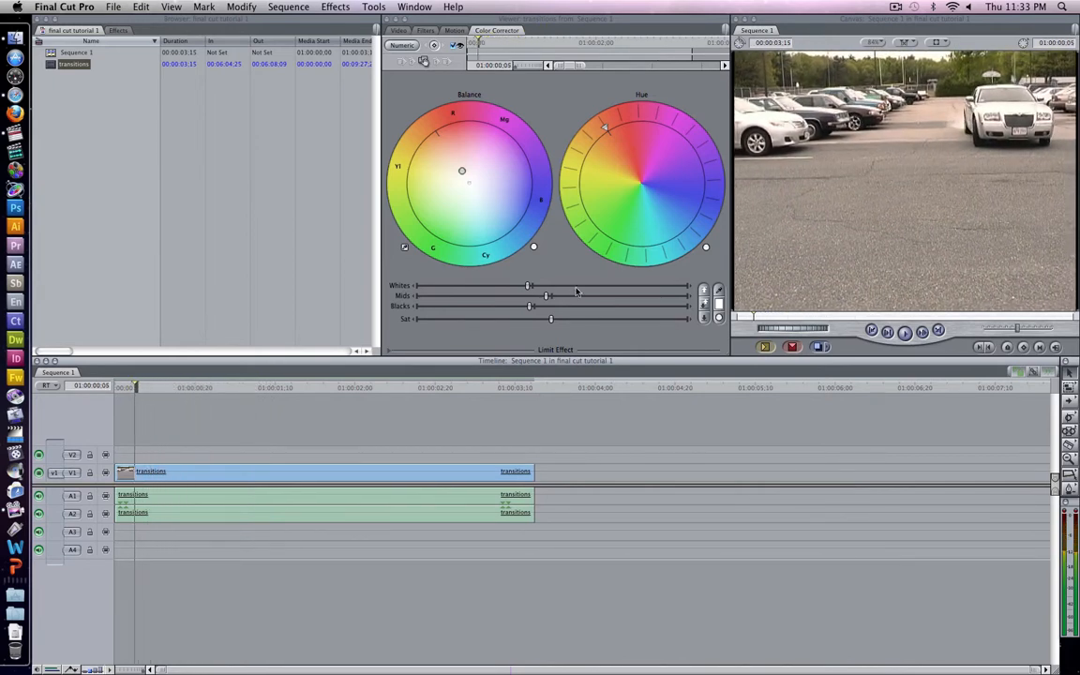
pyautogui.click(139, 112)
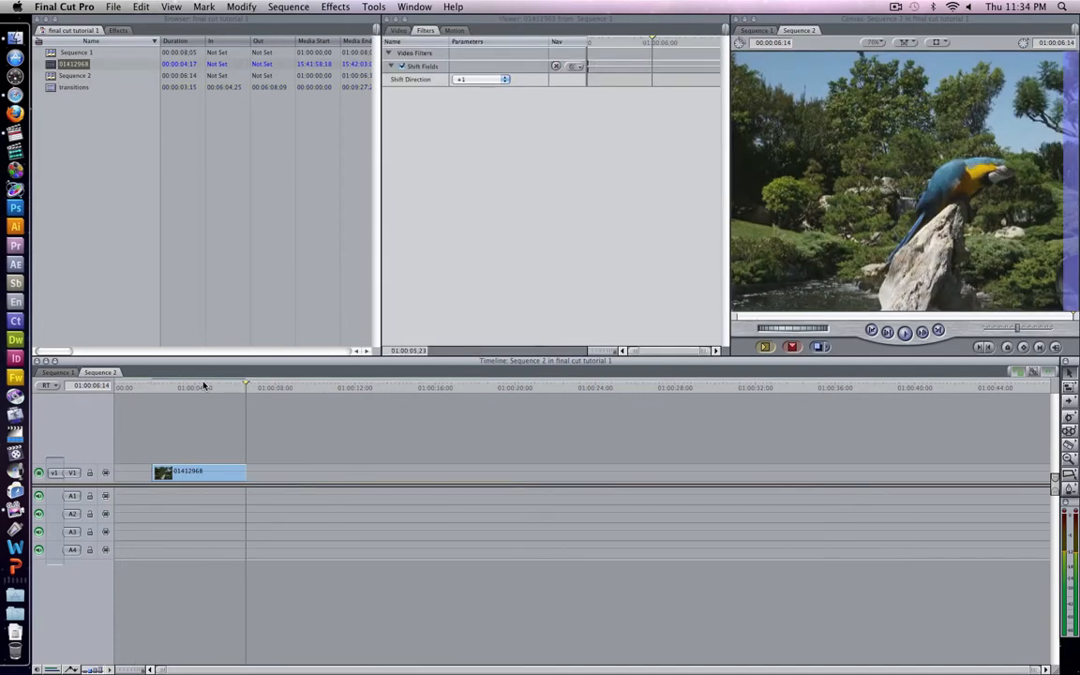
# Apply the Color Corrector filter to the parrot clip 01412968 in Sequence 2 and show its visual controls.
pyautogui.click(204, 386)
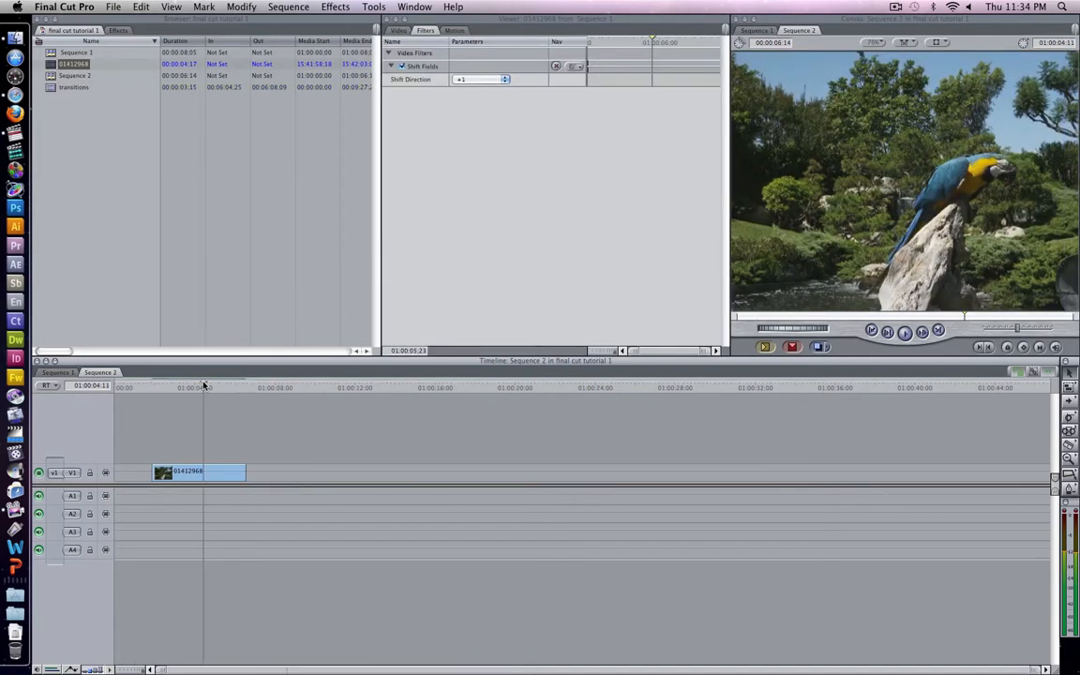
pyautogui.doubleClick(218, 476)
pyautogui.click(335, 6)
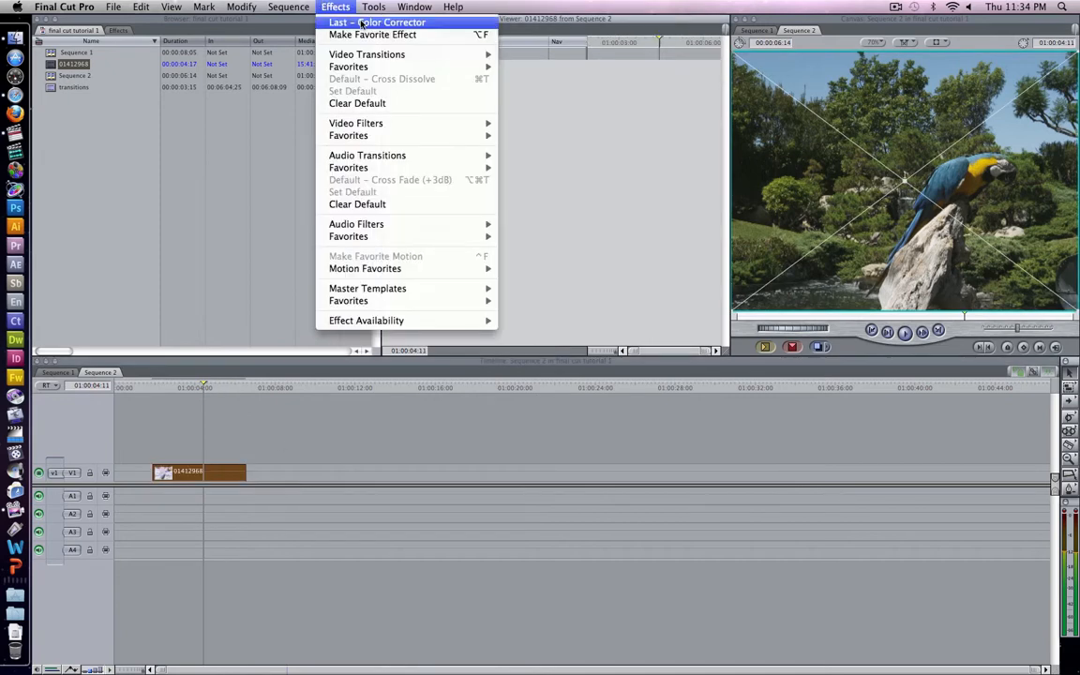
pyautogui.click(330, 22)
pyautogui.click(477, 66)
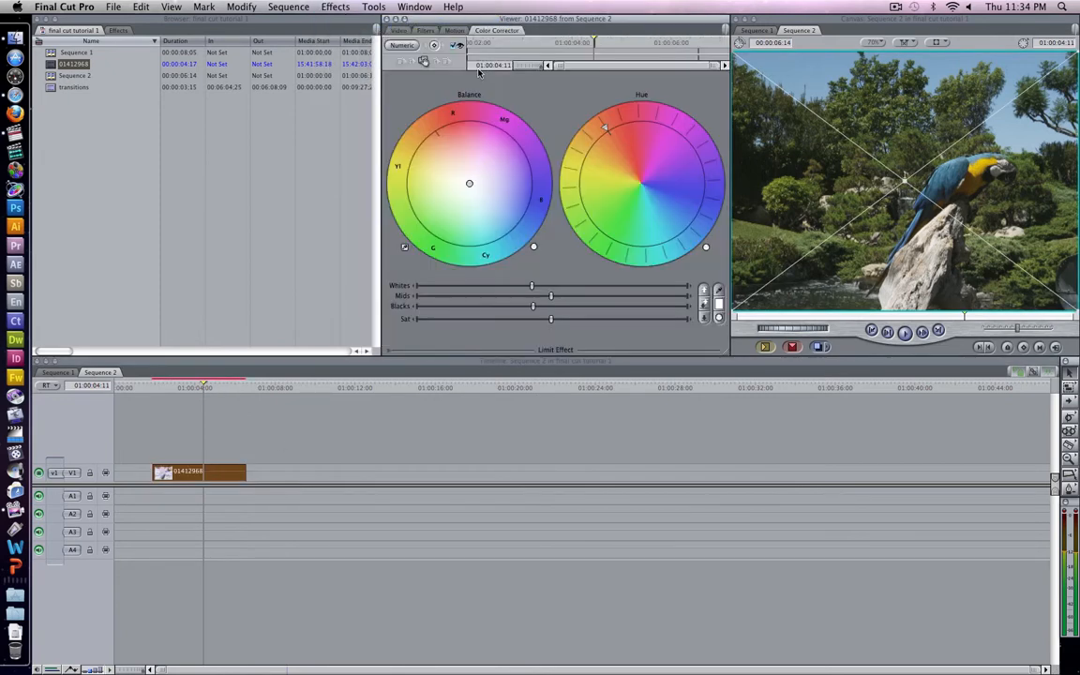
# Limit the correction to the yellow sampled from the parrot, widen the limit ranges, and fully desaturate everything else in the frame.
pyautogui.click(388, 351)
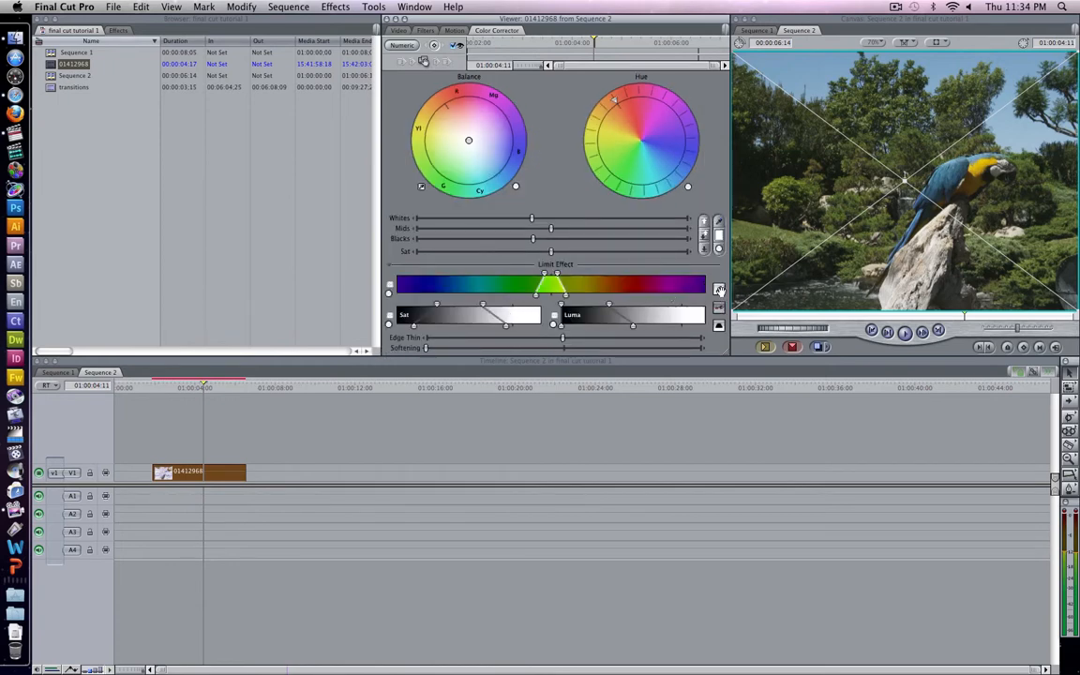
pyautogui.click(719, 292)
pyautogui.click(982, 167)
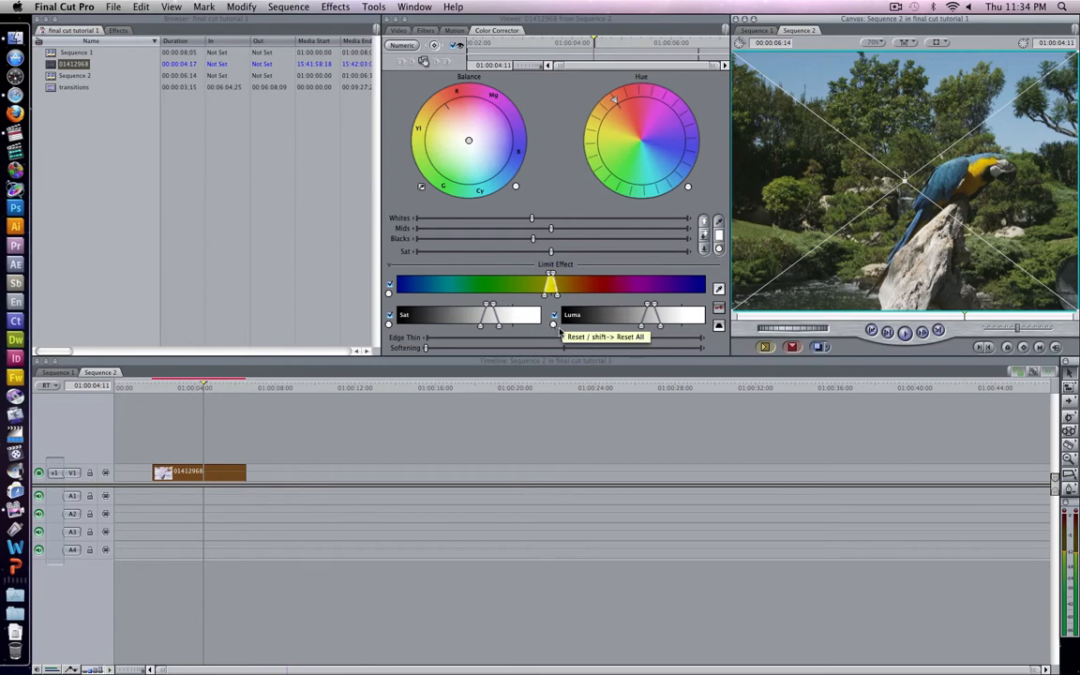
pyautogui.moveTo(551, 251); pyautogui.dragTo(447, 255)
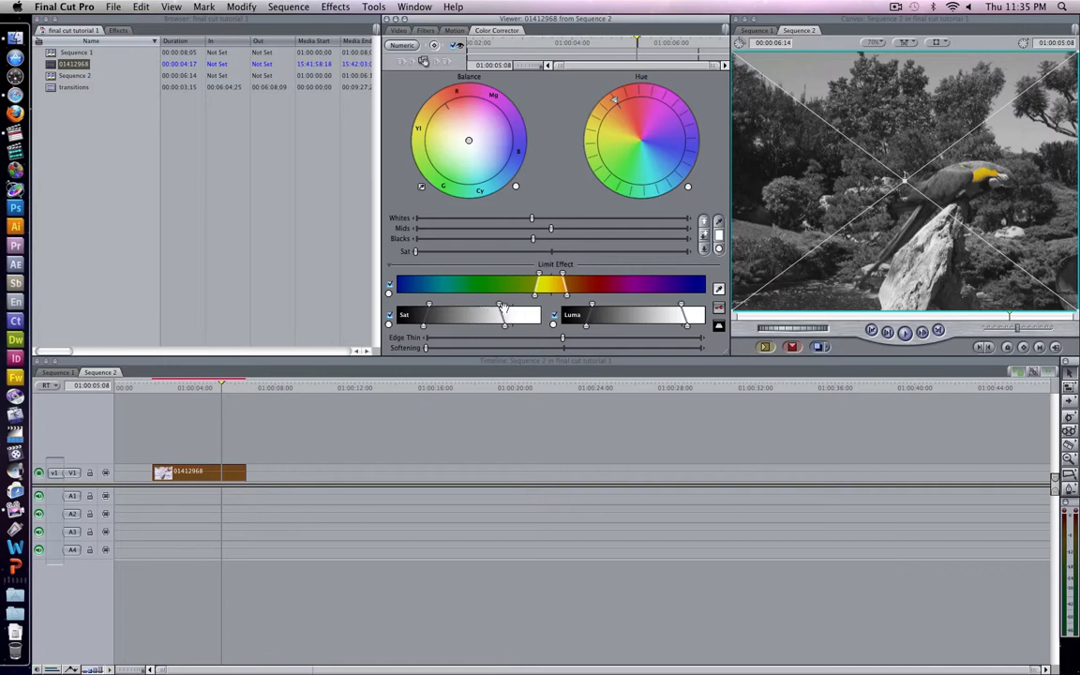
pyautogui.moveTo(501, 306); pyautogui.dragTo(502, 308)
# Turn off the inverted color limit and try zero, default and maximum saturation on only the parrot's yellow.
pyautogui.click(719, 326)
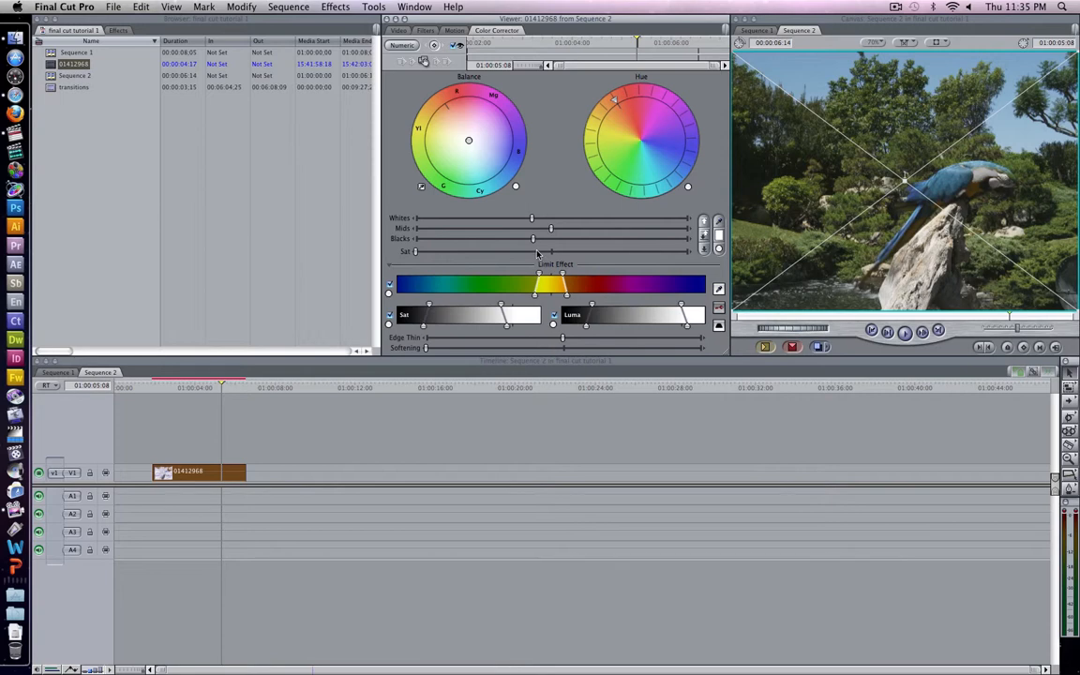
pyautogui.click(498, 252)
pyautogui.moveTo(502, 253); pyautogui.dragTo(332, 263)
pyautogui.moveTo(417, 251); pyautogui.dragTo(551, 260)
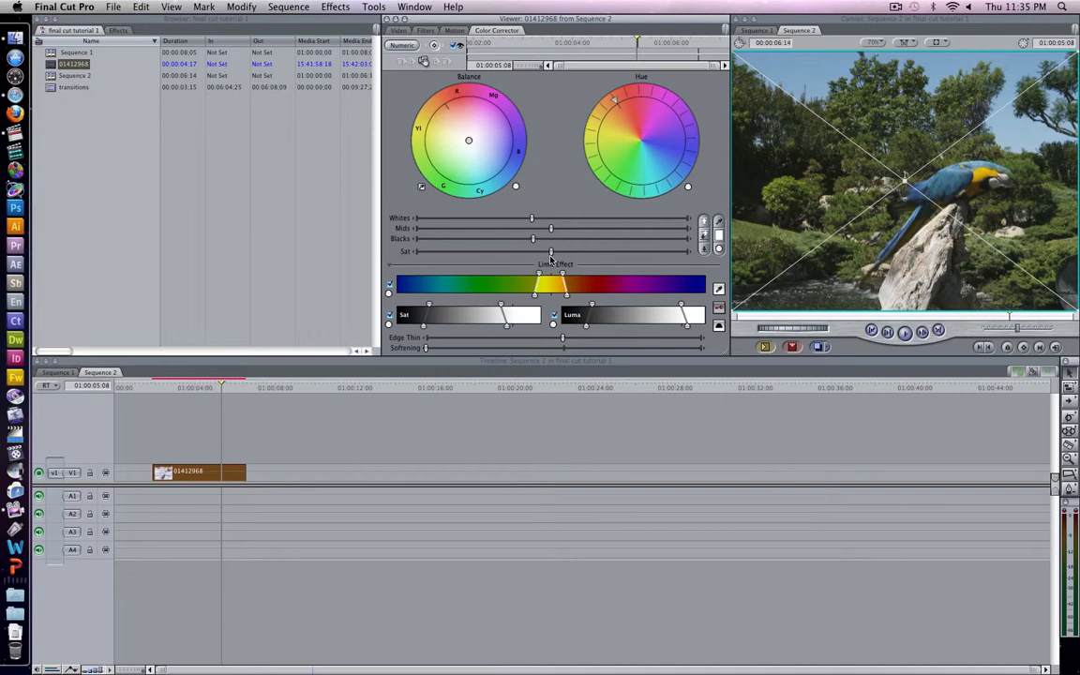
pyautogui.moveTo(550, 259); pyautogui.dragTo(717, 251)
pyautogui.moveTo(192, 387)
pyautogui.mouseDown()
pyautogui.moveTo(178, 389)
pyautogui.moveTo(188, 388)
pyautogui.mouseUp()
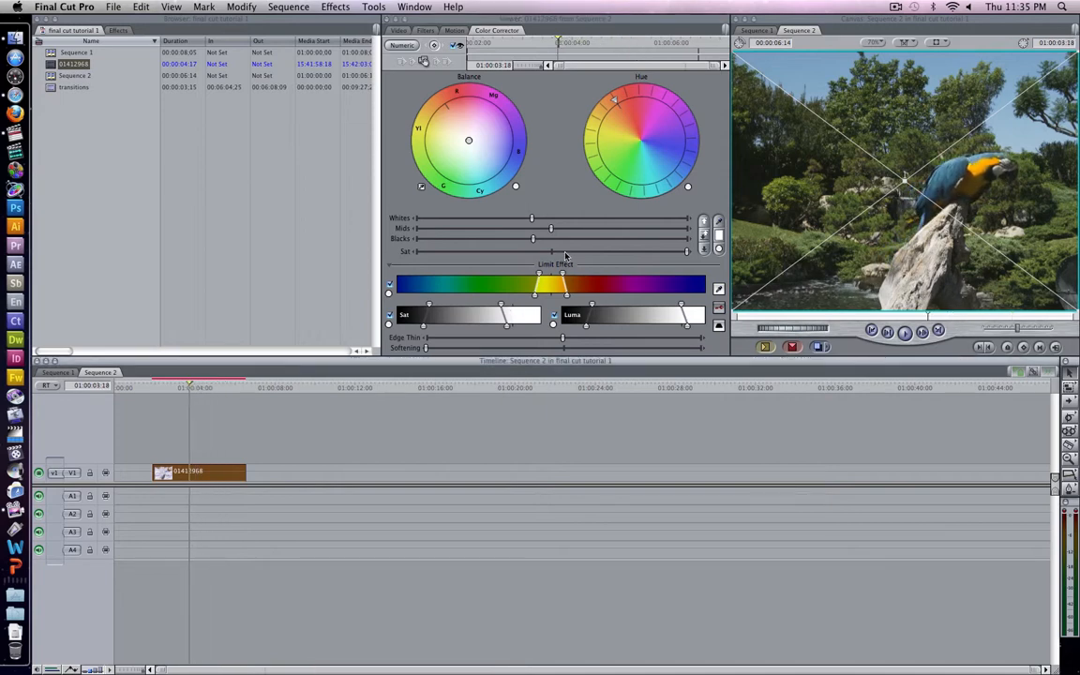
pyautogui.moveTo(686, 251); pyautogui.dragTo(553, 254)
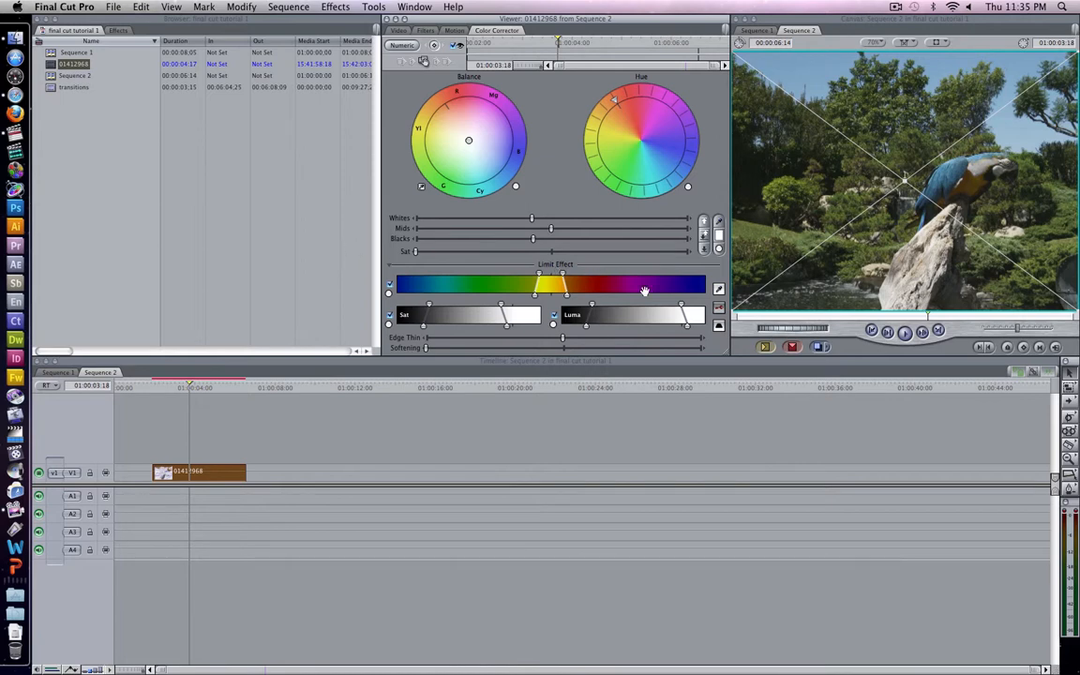
# Invert the color limit so only the yellow keeps its color, and scrub the parrot clip to 01:00:04;01.
pyautogui.click(718, 326)
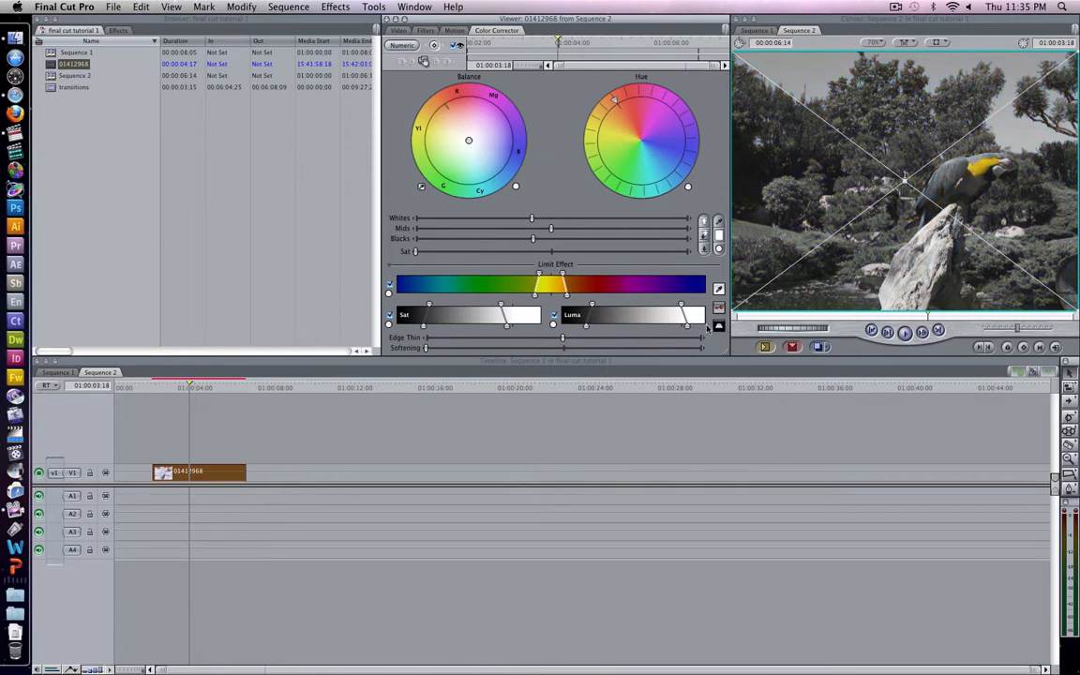
pyautogui.click(175, 388)
pyautogui.moveTo(175, 388)
pyautogui.mouseDown()
pyautogui.moveTo(156, 388)
pyautogui.moveTo(238, 389)
pyautogui.moveTo(183, 390)
pyautogui.moveTo(196, 390)
pyautogui.mouseUp()
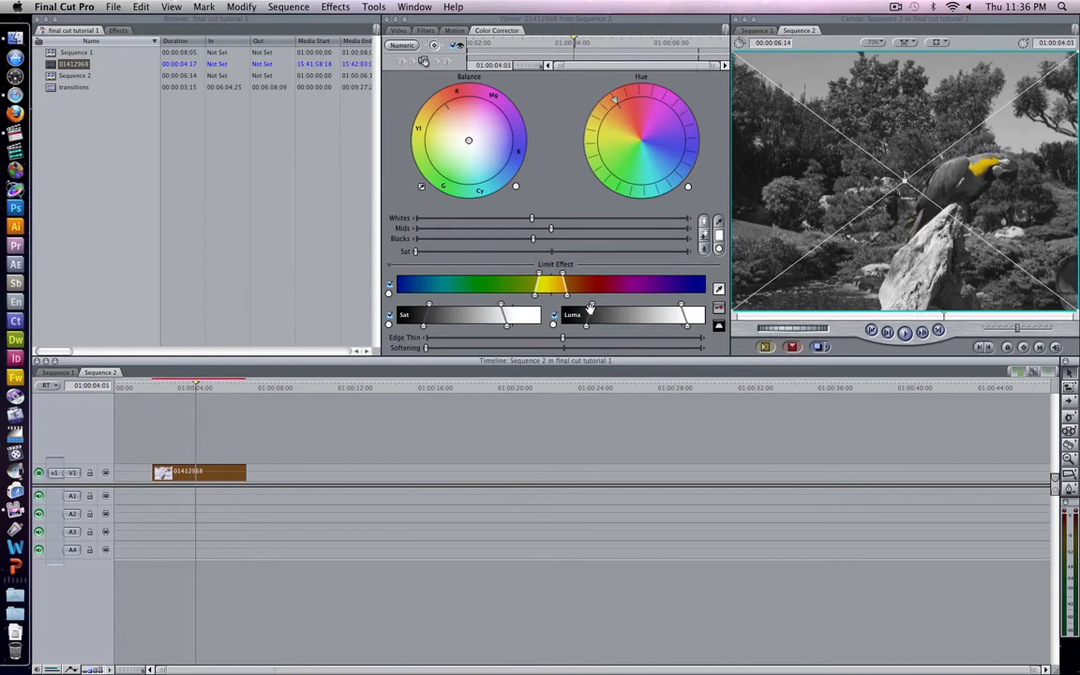
# Turn off the limit inversion, boost the yellow's saturation well above default, and scrub through the parrot clip to review it.
pyautogui.click(716, 325)
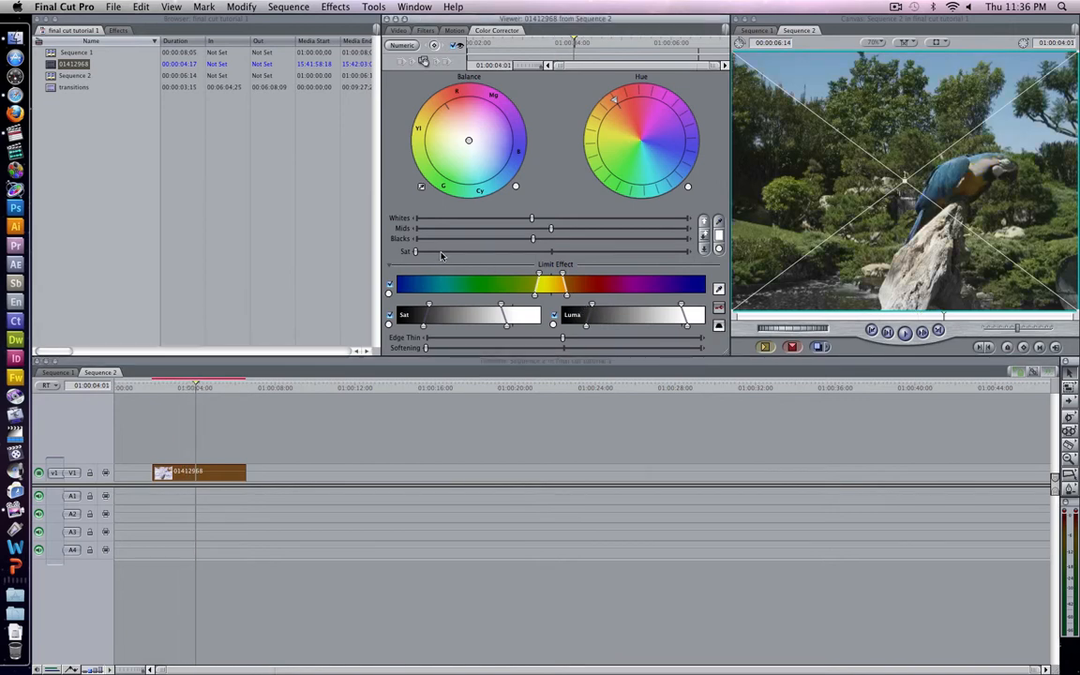
pyautogui.moveTo(441, 253); pyautogui.dragTo(657, 253)
pyautogui.moveTo(207, 387); pyautogui.dragTo(156, 387)
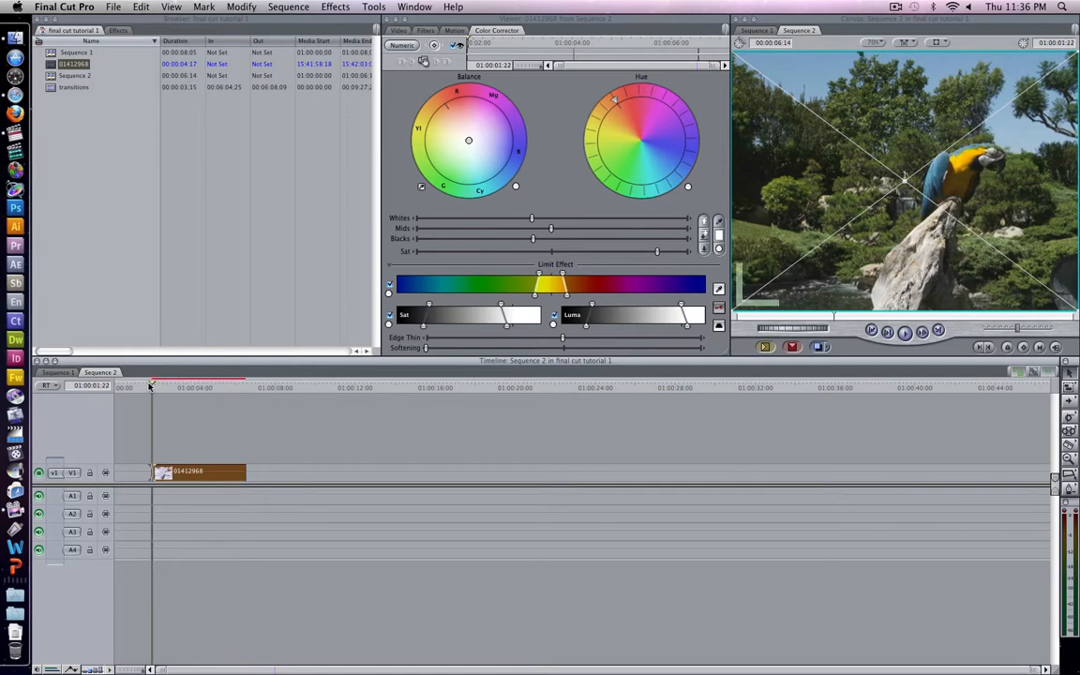
pyautogui.moveTo(163, 385); pyautogui.dragTo(197, 386)
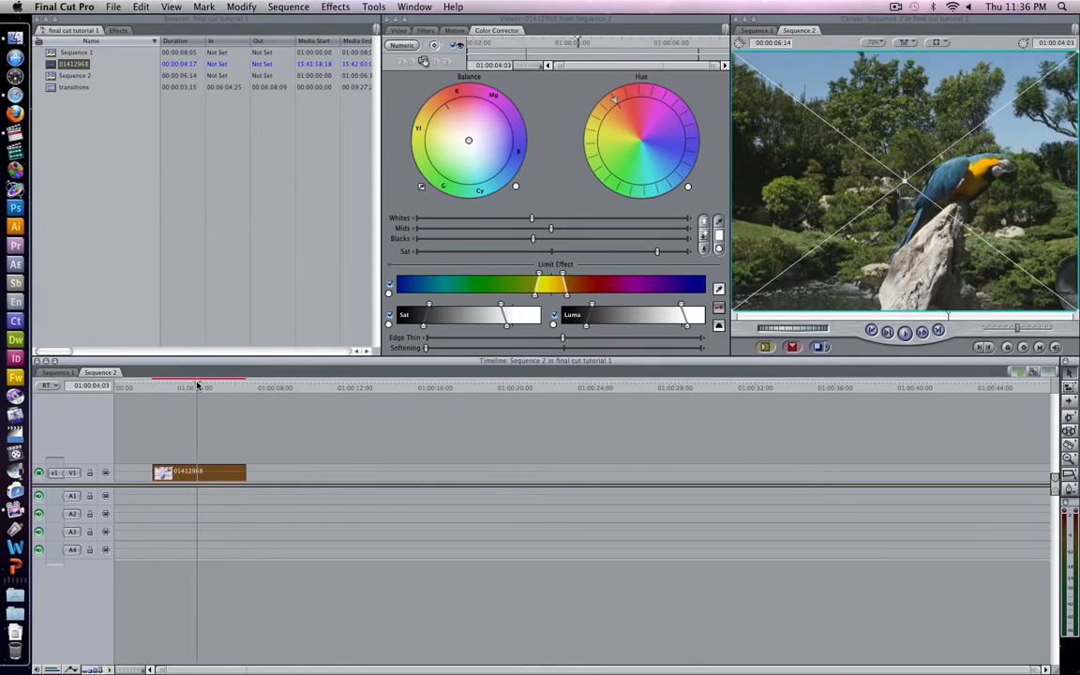
pyautogui.click(398, 416)
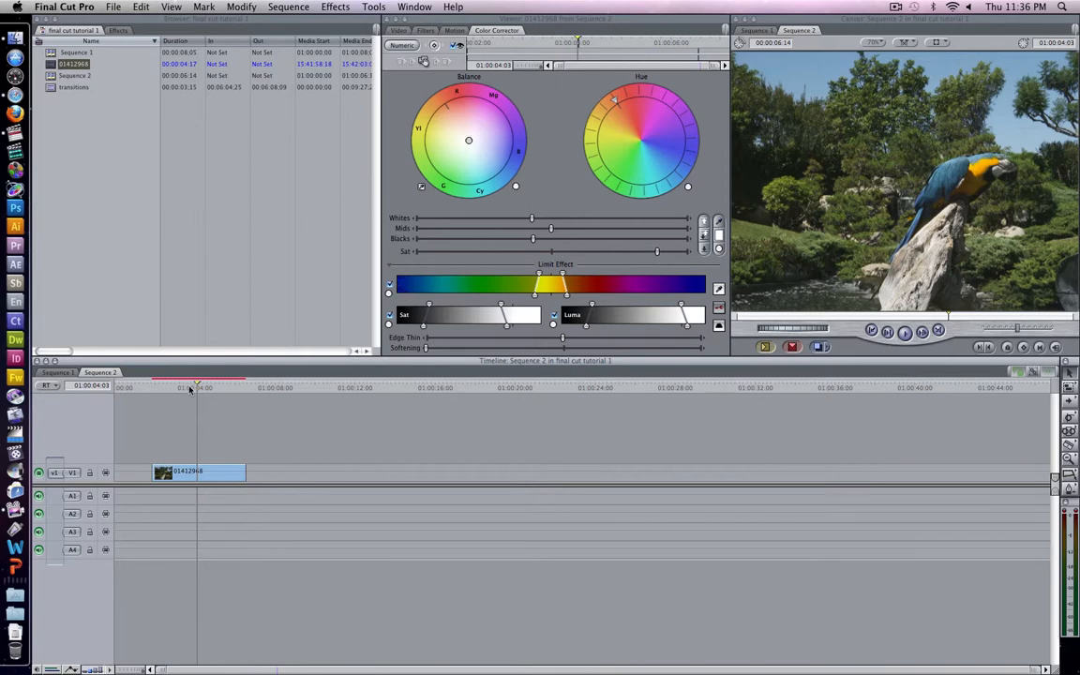
# Switch to Sequence 1 and move the playhead to 01:00:01;11 on the transitions clip.
pyautogui.click(58, 373)
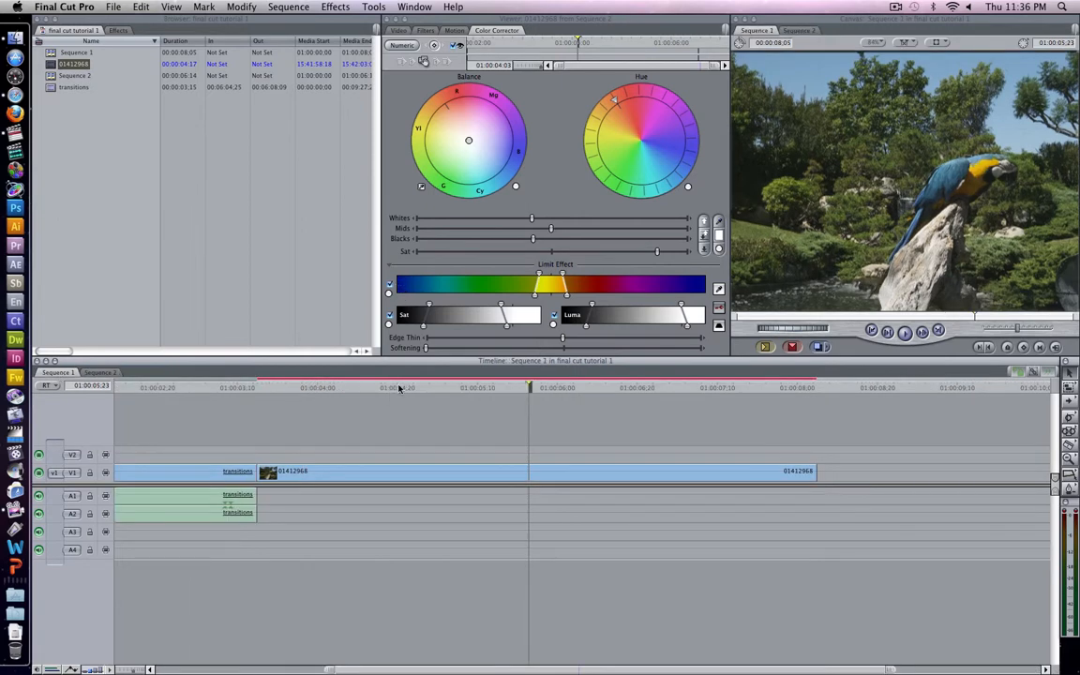
pyautogui.click(446, 388)
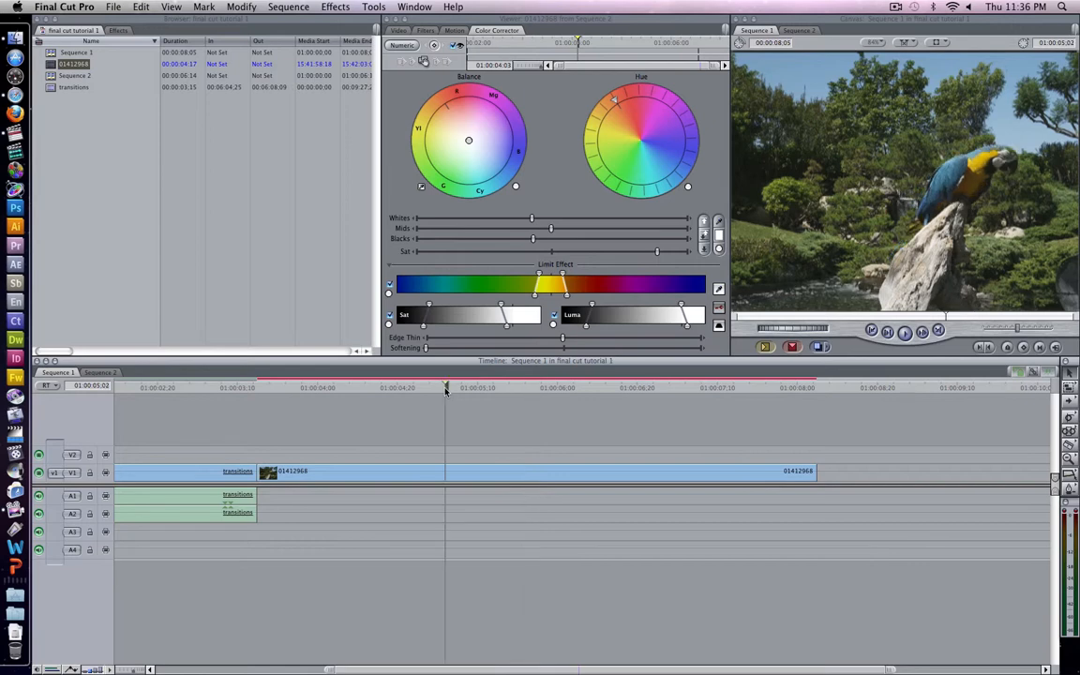
pyautogui.moveTo(446, 390); pyautogui.dragTo(258, 411)
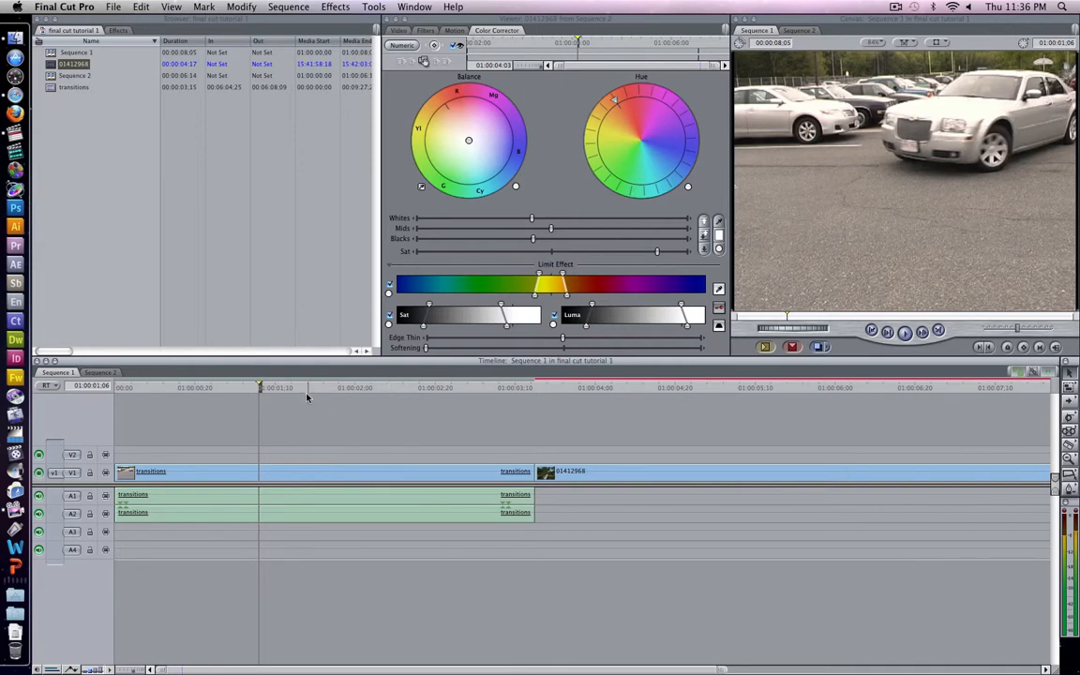
pyautogui.moveTo(305, 391); pyautogui.dragTo(280, 389)
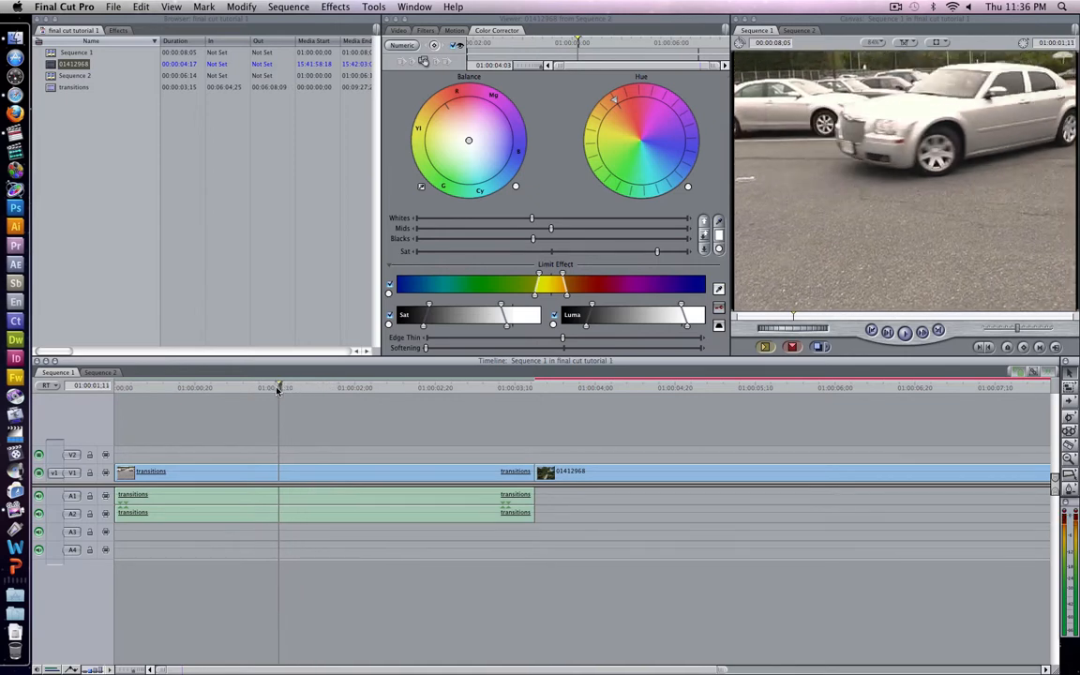
# Give the transitions clip a slightly blue color balance with lowered blacks and whites at their default level.
pyautogui.doubleClick(368, 474)
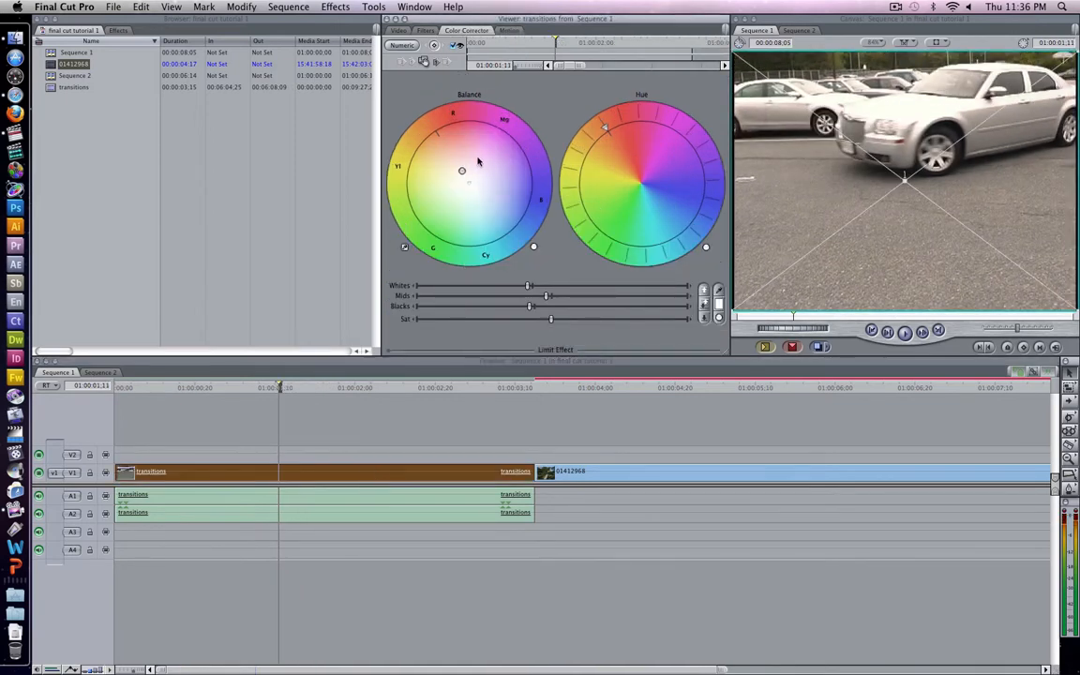
pyautogui.moveTo(465, 174); pyautogui.dragTo(482, 195)
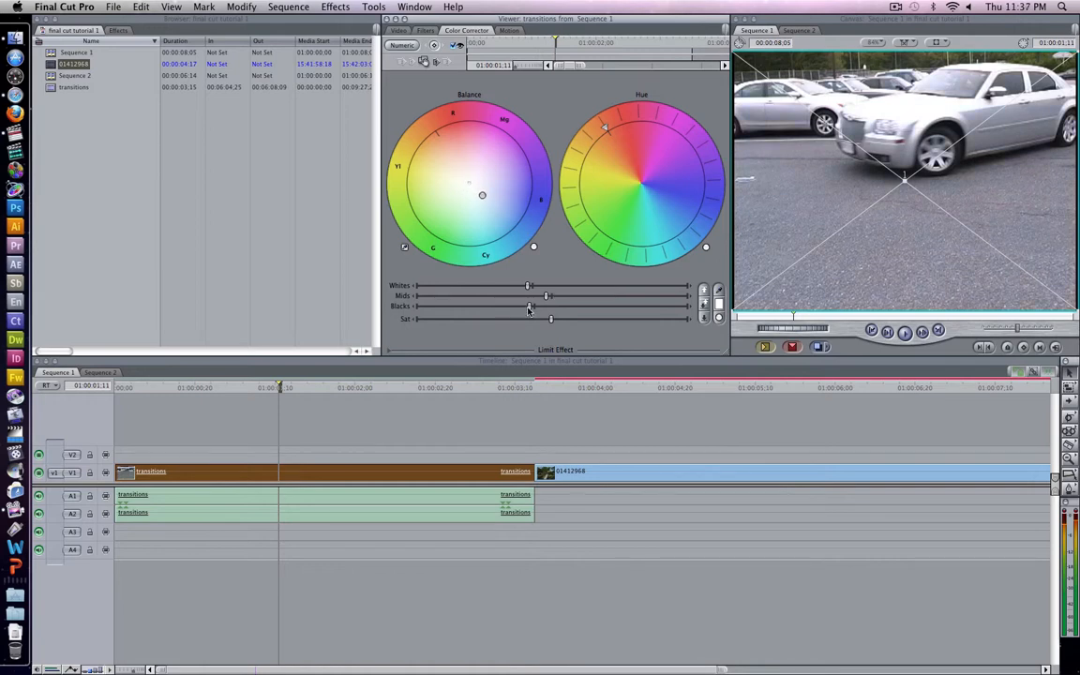
pyautogui.moveTo(530, 307)
pyautogui.mouseDown()
pyautogui.moveTo(509, 307)
pyautogui.moveTo(533, 287)
pyautogui.mouseUp()
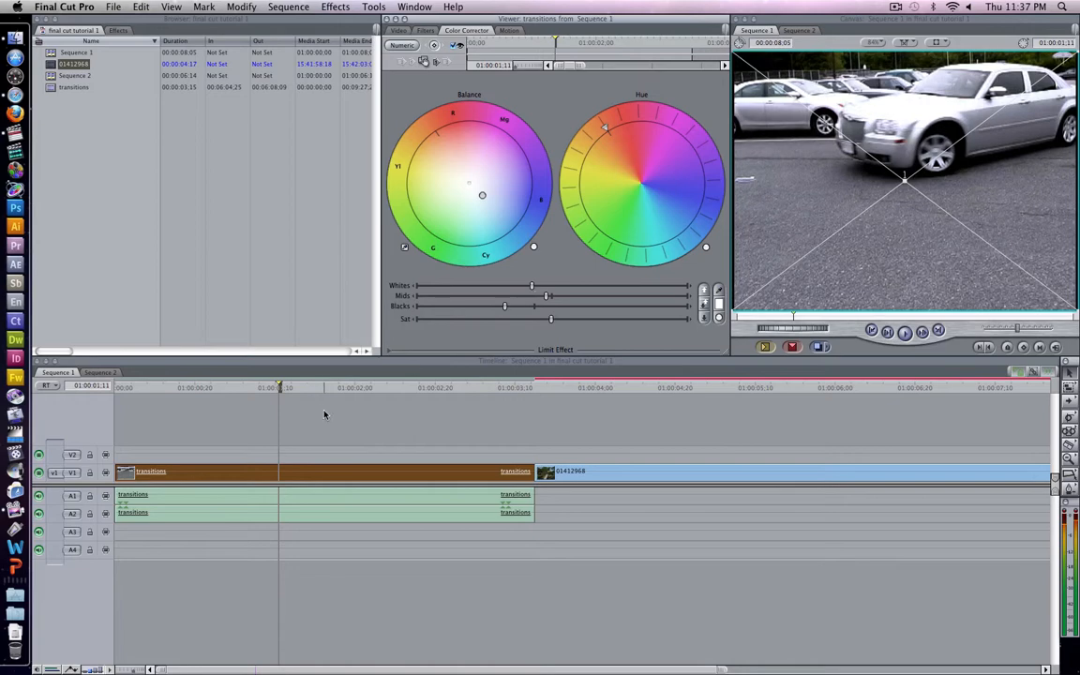
# Play the transitions clip from its beginning to review the cool, higher-contrast look.
pyautogui.moveTo(278, 388); pyautogui.dragTo(79, 393)
pyautogui.press('space')
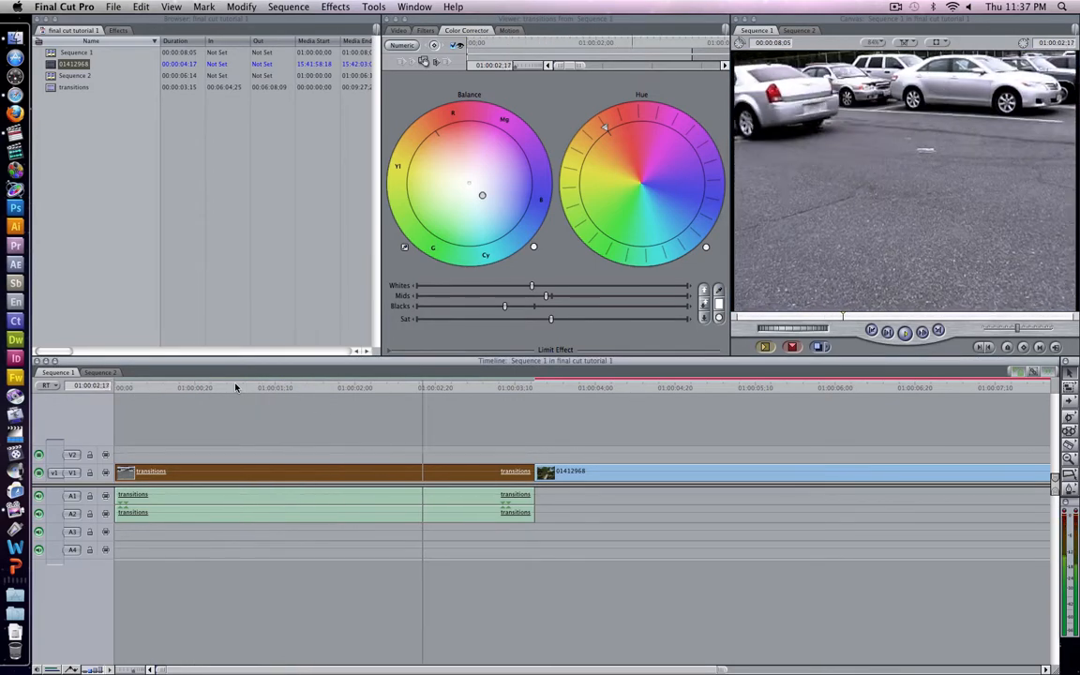
pyautogui.press('space')
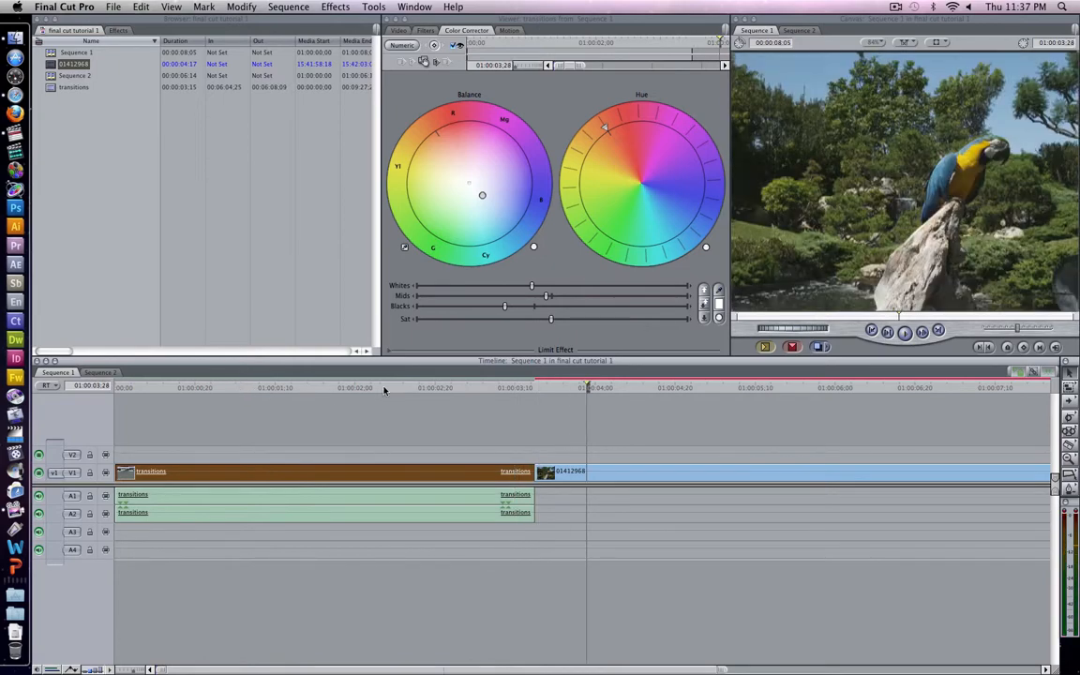
# Try much darker mids on the transitions clip at 01:00:00;28, and settle them slightly above their default level.
pyautogui.moveTo(425, 387); pyautogui.dragTo(227, 387)
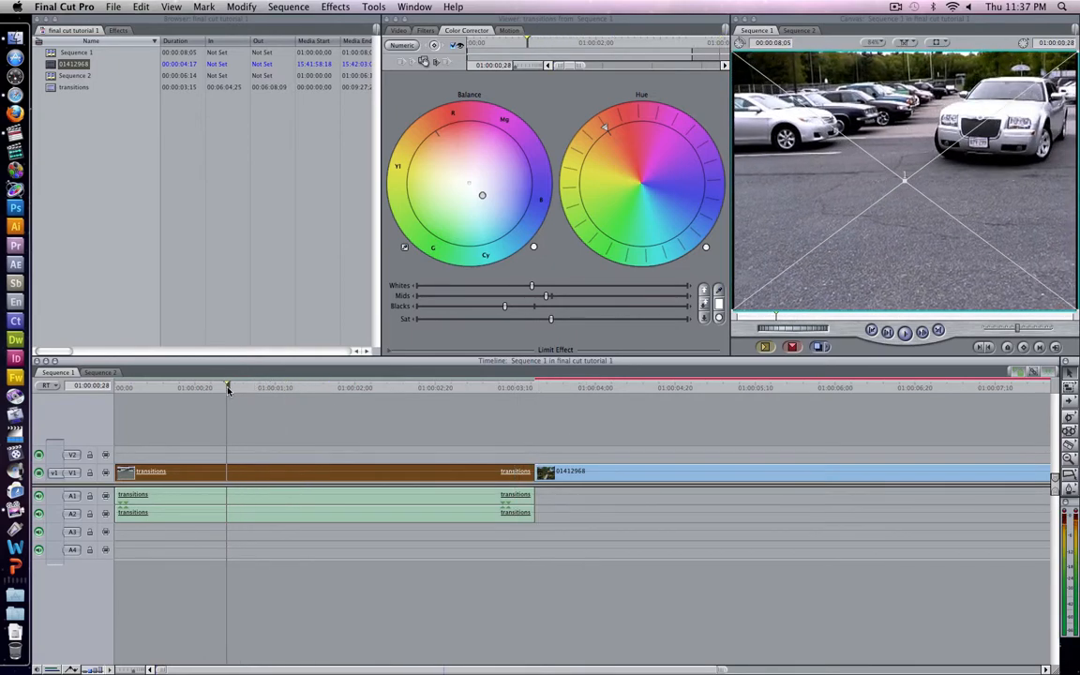
pyautogui.moveTo(546, 297); pyautogui.dragTo(466, 299)
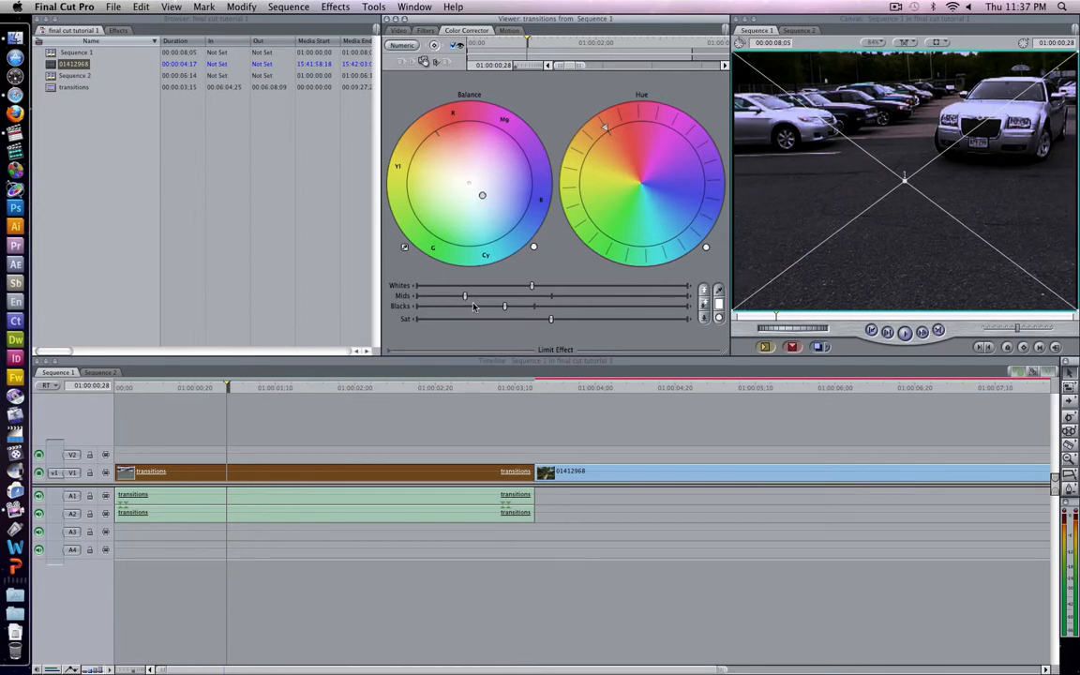
pyautogui.moveTo(466, 298); pyautogui.dragTo(548, 302)
pyautogui.moveTo(560, 302); pyautogui.dragTo(561, 303)
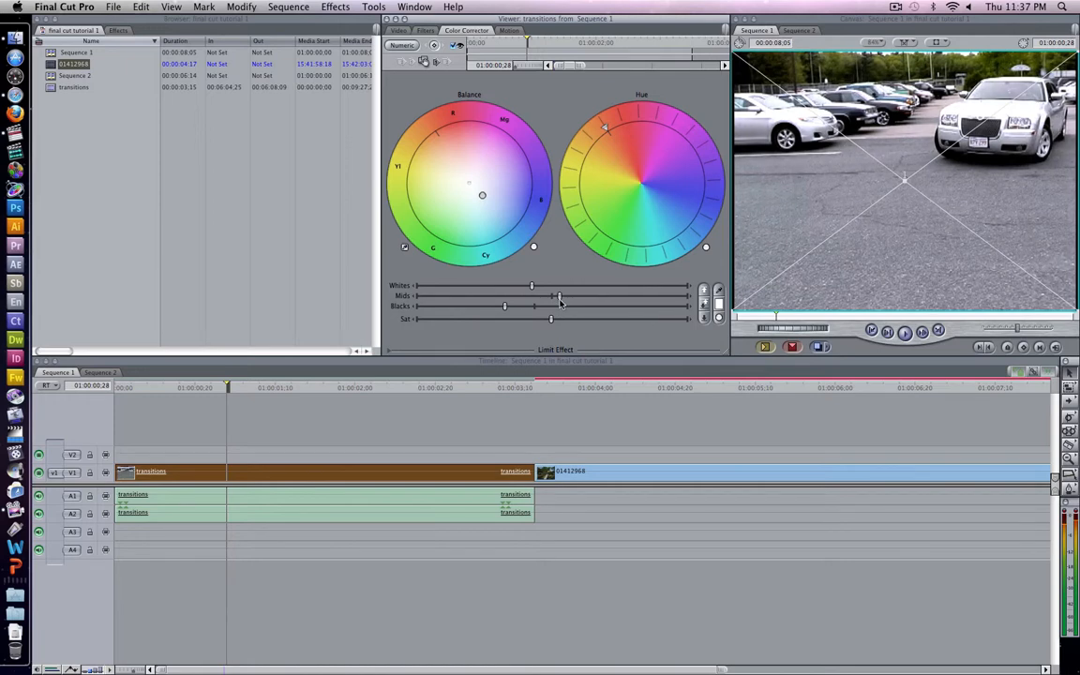
# Deselect the clip and scrub from its start to 01:00:00;20 to review the cool grade.
pyautogui.click(404, 427)
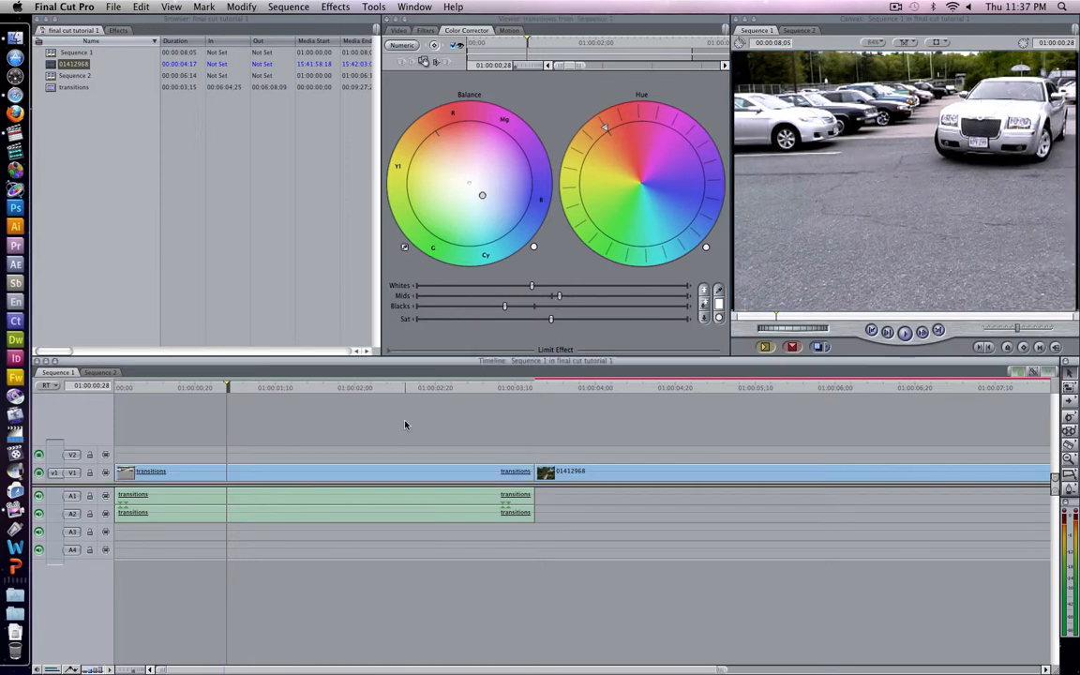
pyautogui.moveTo(332, 395); pyautogui.dragTo(114, 392)
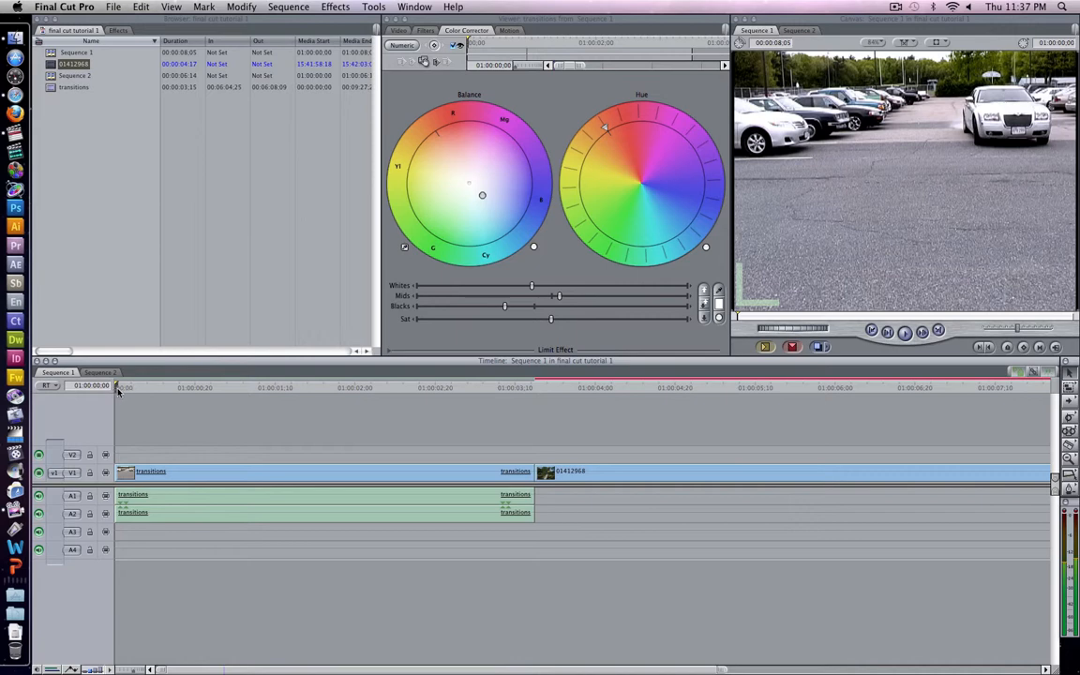
pyautogui.moveTo(114, 392); pyautogui.dragTo(196, 403)
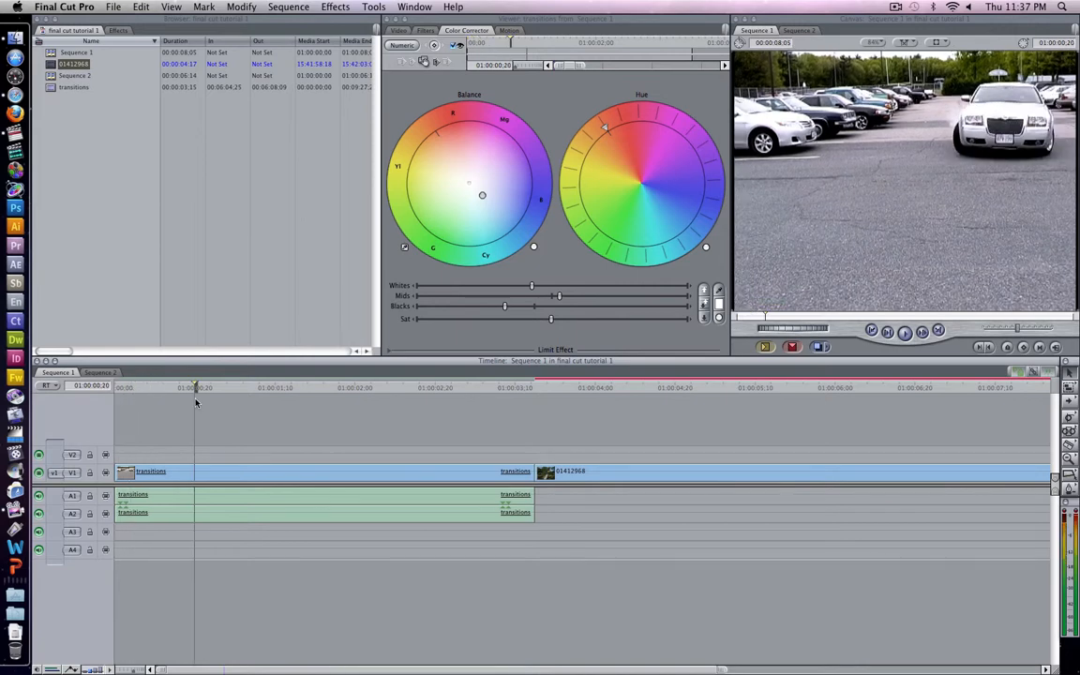